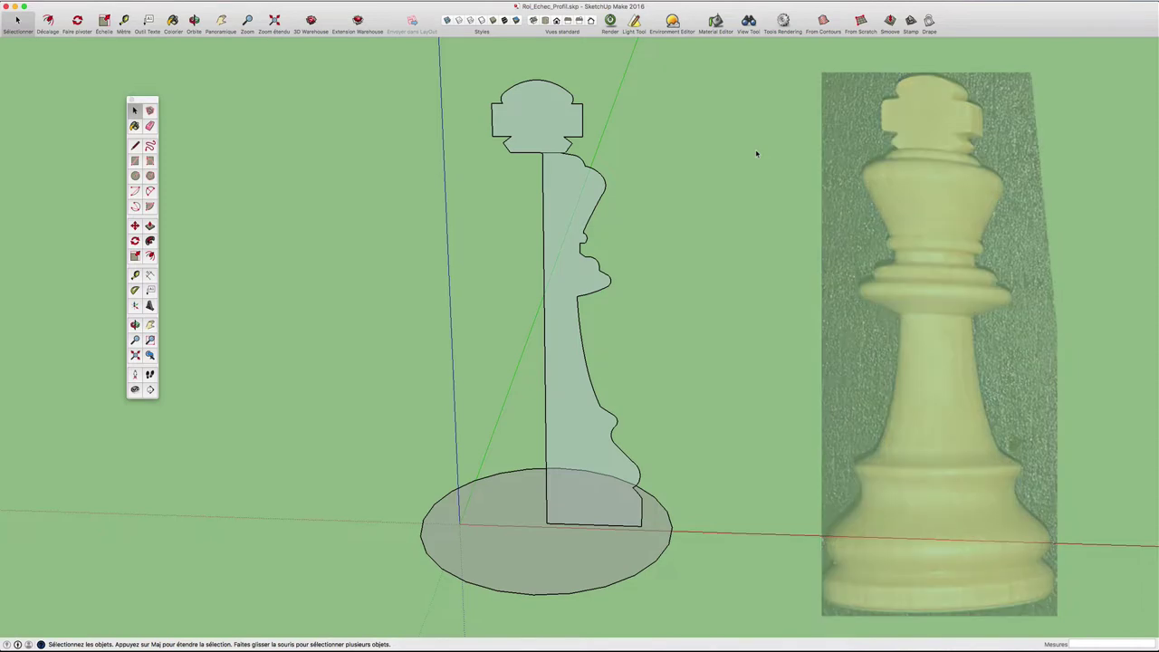
Step: Orbit around the king's half-profile, selecting its crown face to check it from two angles
mouse_move(494, 230)
middle_down()
mouse_move(559, 268)
mouse_move(631, 270)
middle_up()
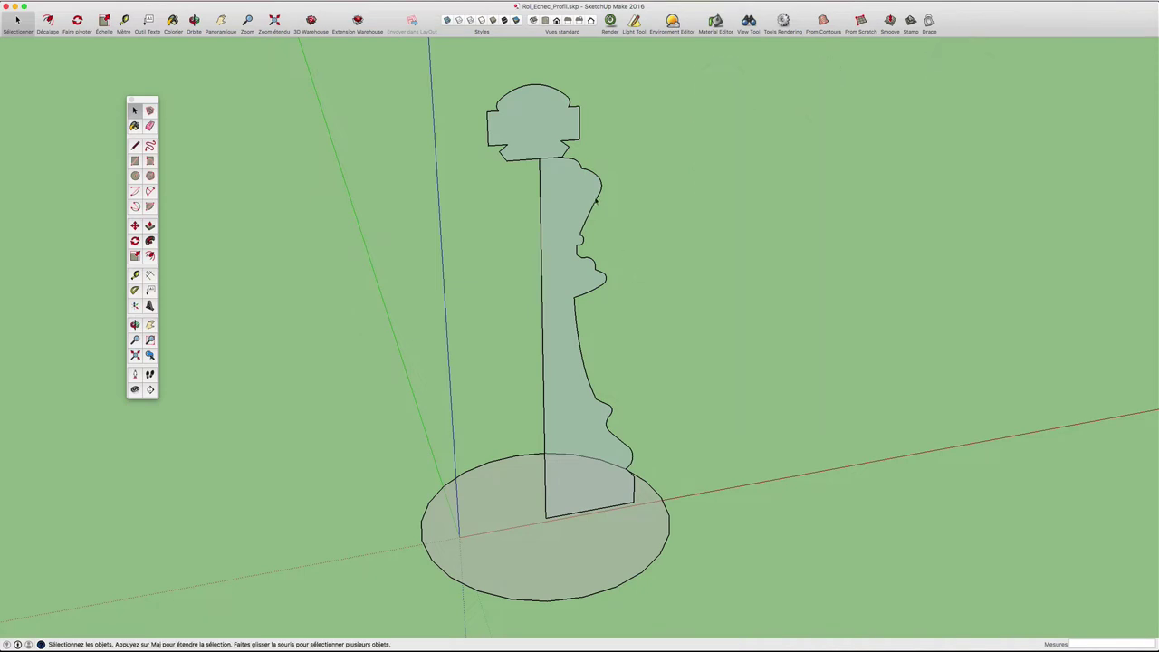
click(550, 136)
middle_drag(682, 181, 573, 138)
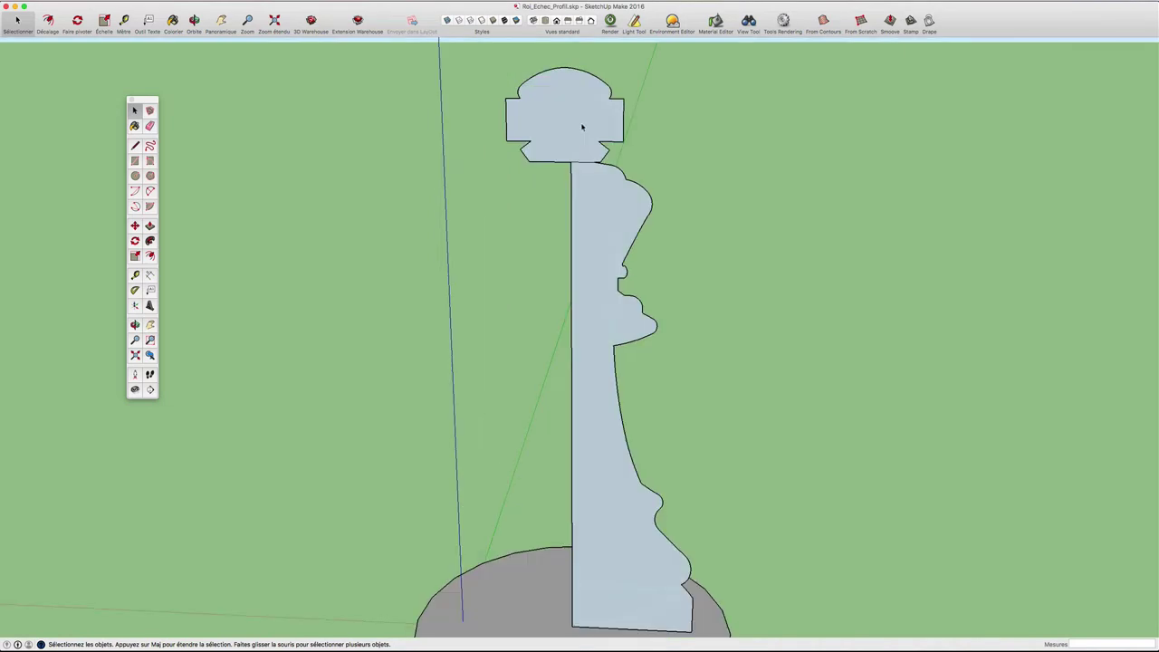
Step: Make the crown face at the top of the profile into its own group
click(582, 128)
right_click(568, 110)
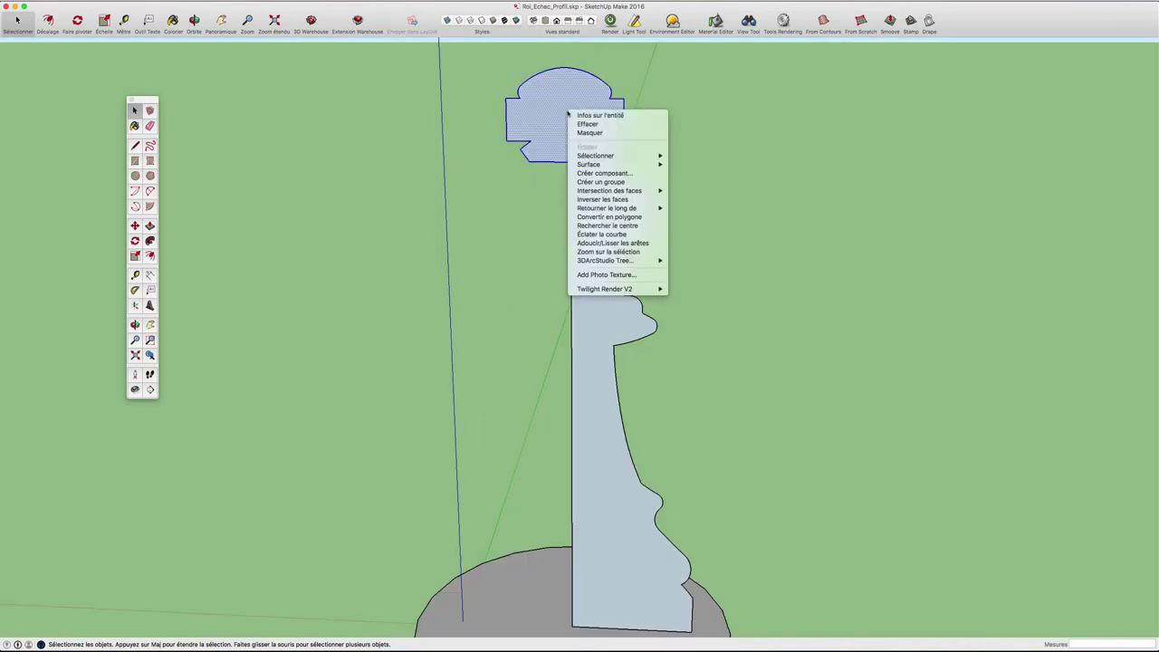
click(597, 182)
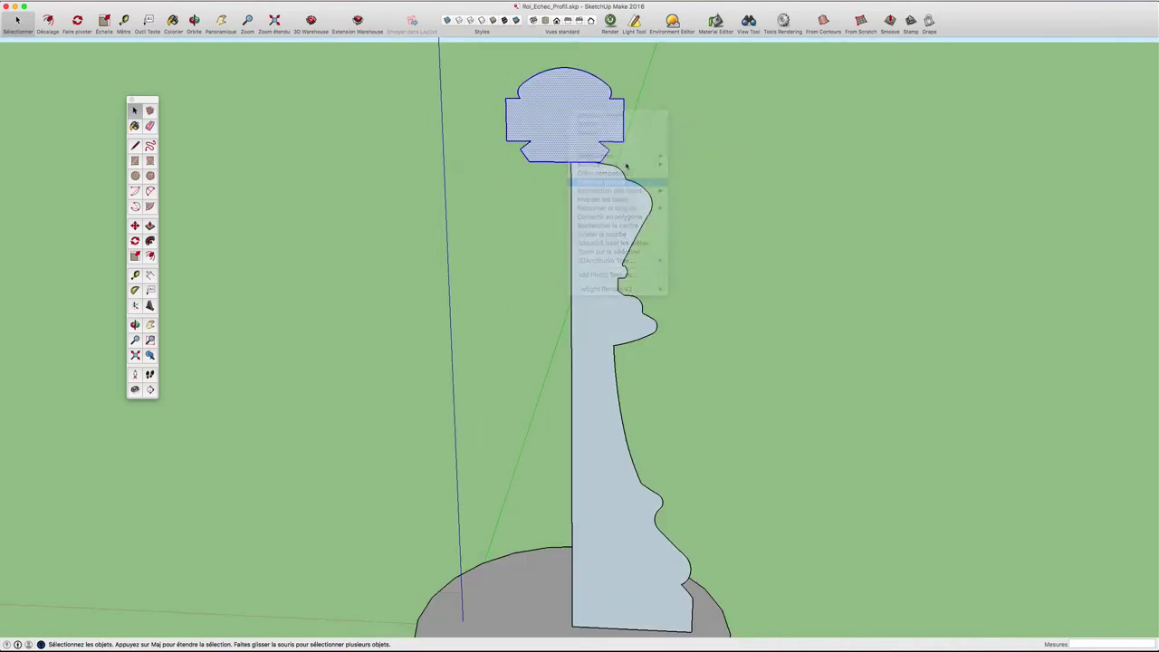
Step: Inside the crown group, start a Push/Pull, cancel it, exit, and orbit to a front view
middle_drag(582, 156, 604, 157)
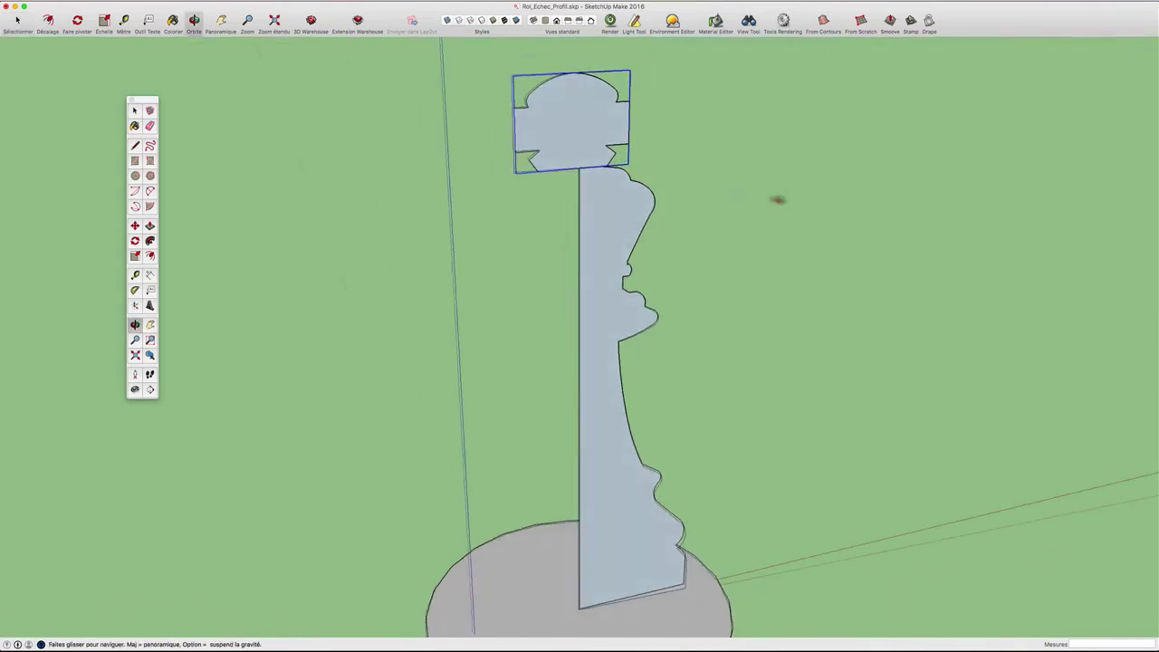
double_click(581, 141)
key(p)
click(574, 154)
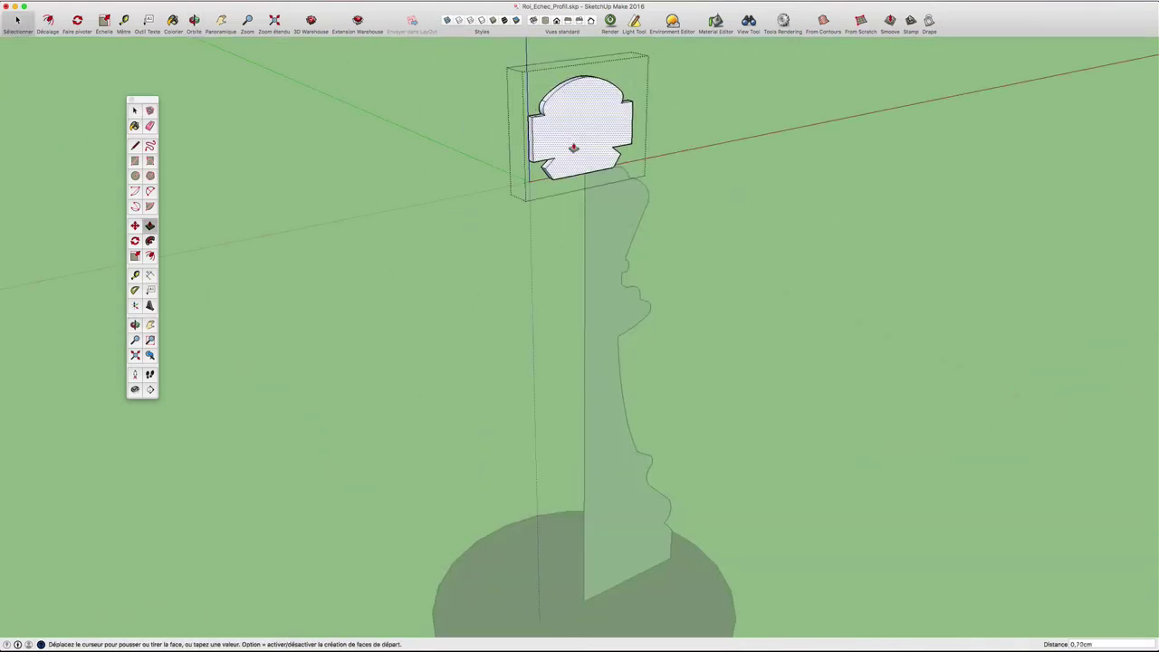
key(Escape)
key(space)
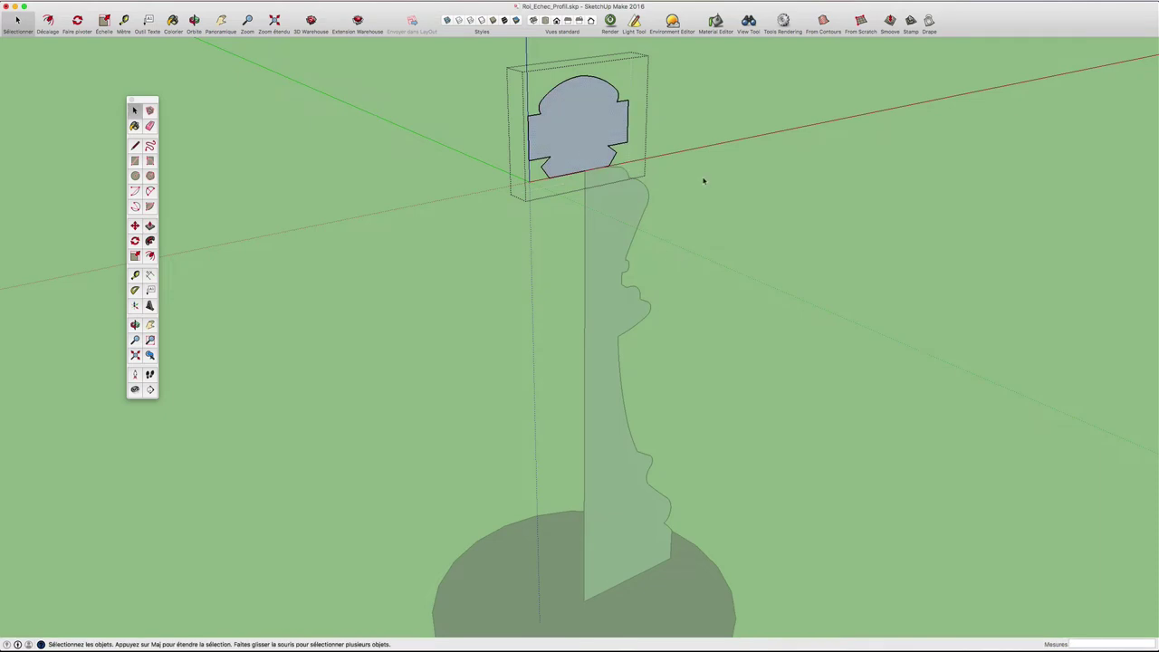
mouse_move(706, 181)
middle_down()
mouse_move(605, 181)
mouse_move(550, 375)
middle_up()
Step: Revolve the profile face around the base circle with Follow Me
click(540, 447)
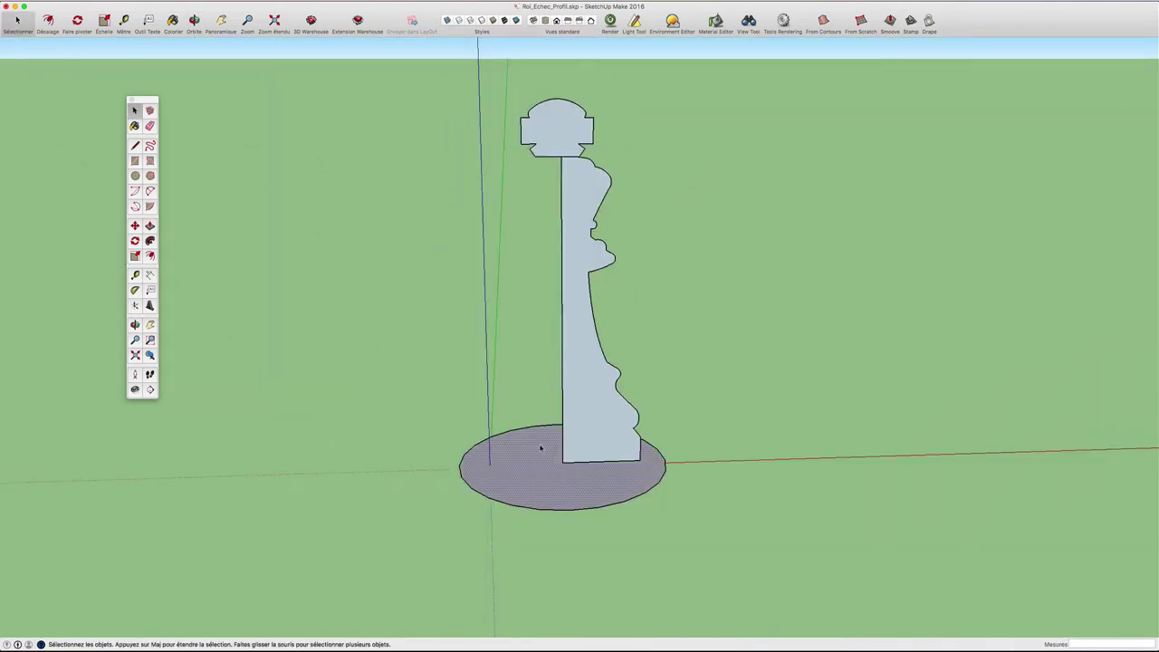
click(150, 240)
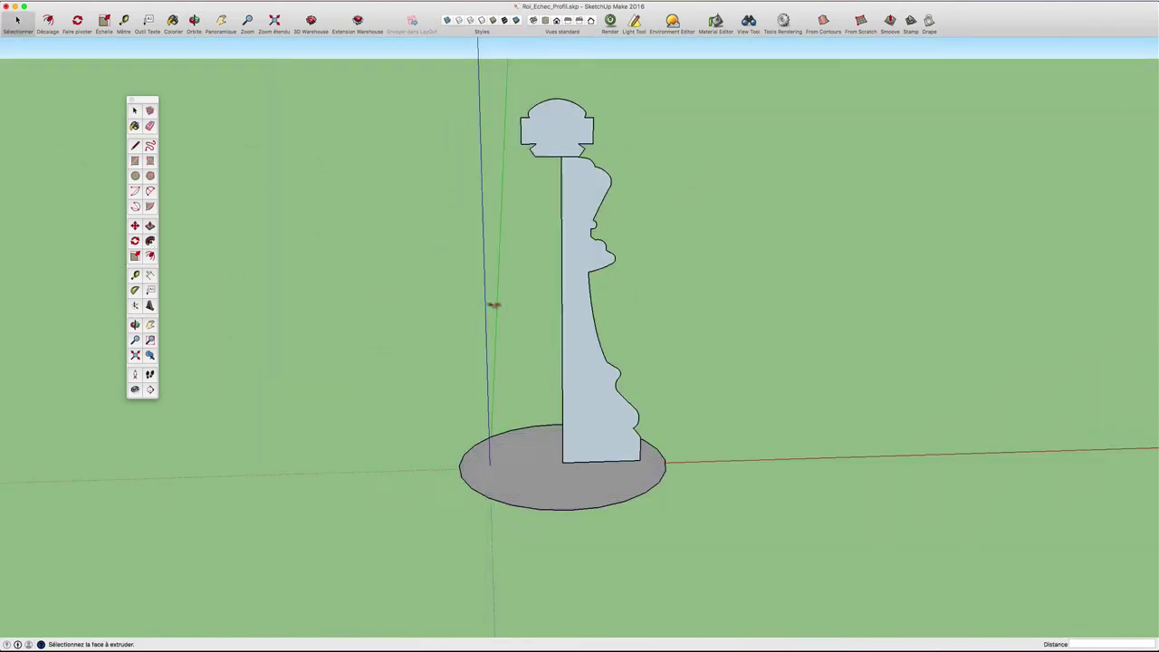
click(577, 299)
key(space)
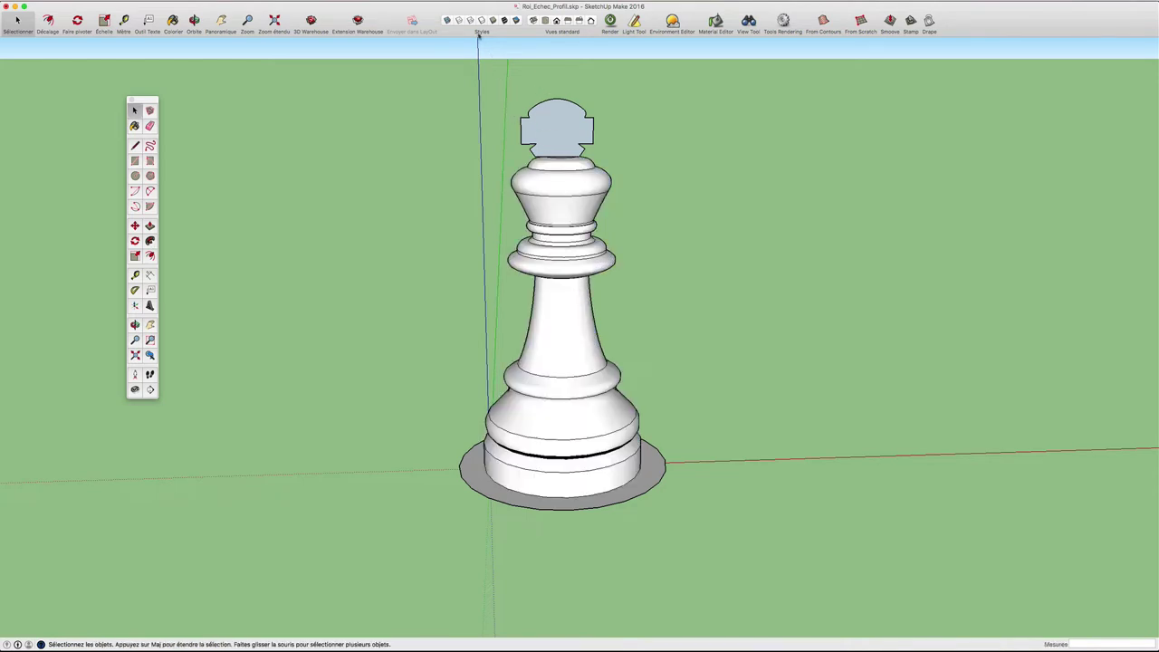
Step: Toggle X-ray on and off, then orbit and zoom in toward the crown
click(446, 20)
click(446, 20)
mouse_move(574, 150)
middle_down()
mouse_move(754, 207)
mouse_move(661, 214)
mouse_move(560, 124)
mouse_move(683, 148)
mouse_move(721, 139)
mouse_move(582, 156)
middle_up()
scroll(560, 124, up, 3)
scroll(582, 156, up, 3)
Step: Inside the cross group, Push/Pull both faces to 0.78cm and 0.88cm thickness
click(578, 168)
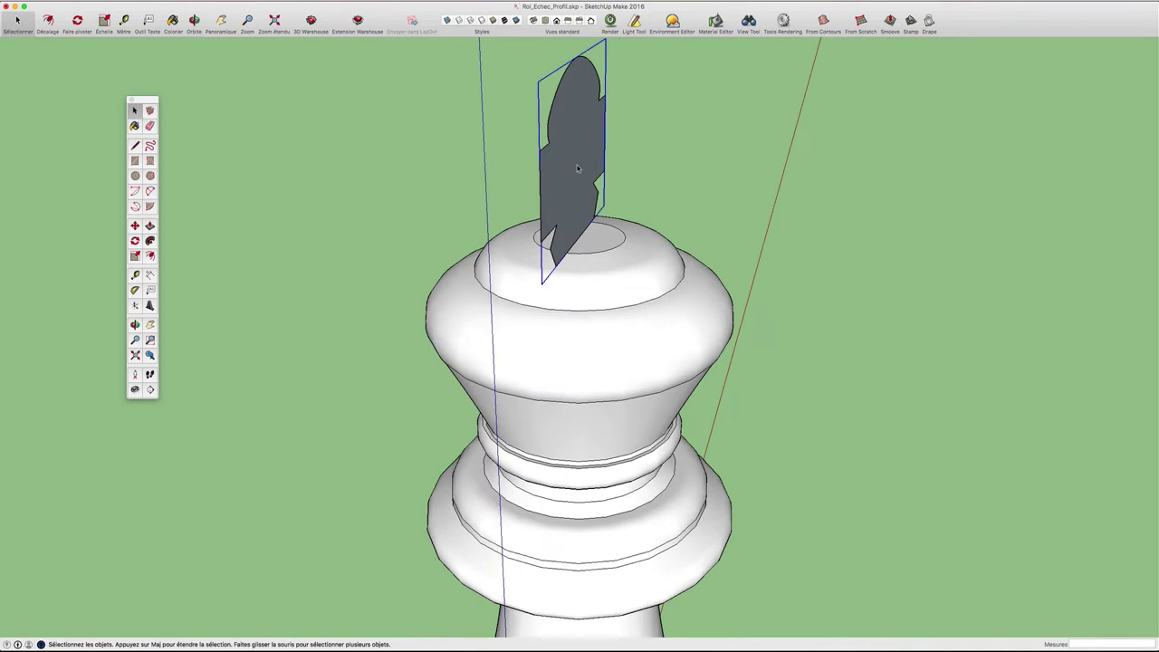
double_click(573, 178)
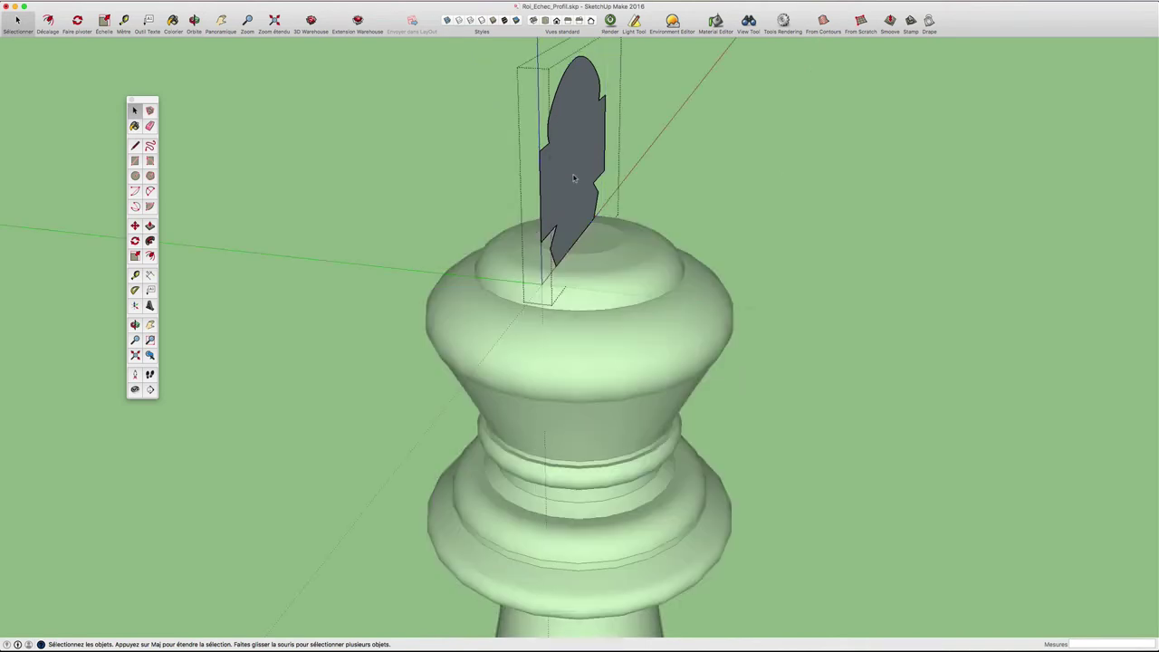
key(p)
click(571, 192)
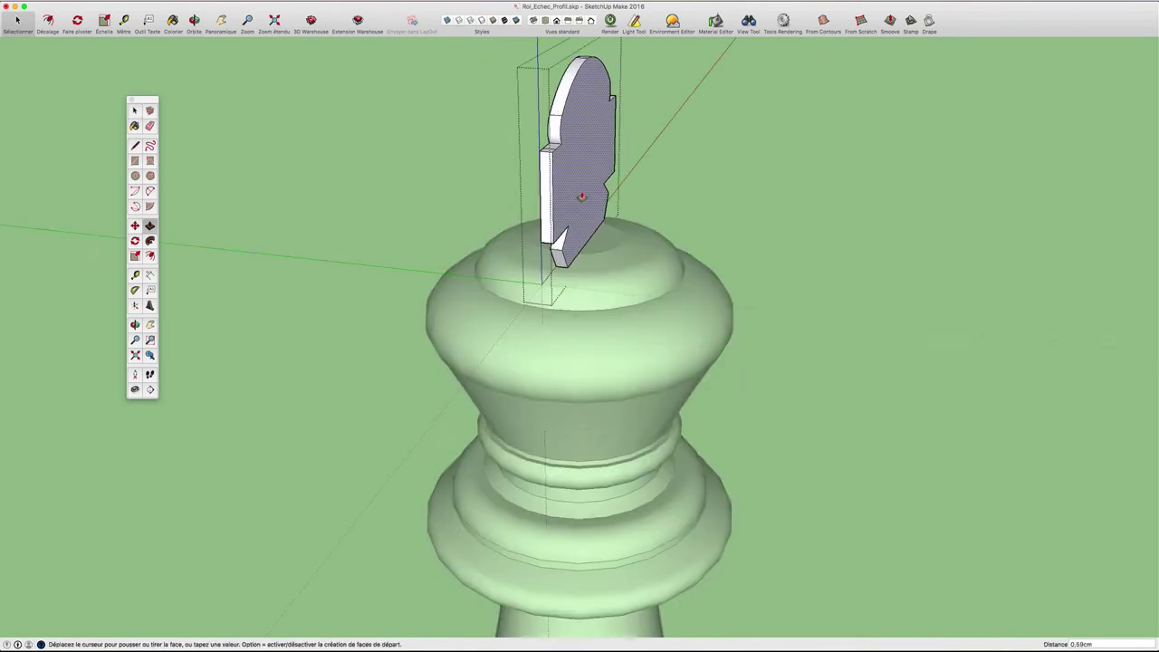
click(584, 194)
middle_drag(584, 194, 616, 191)
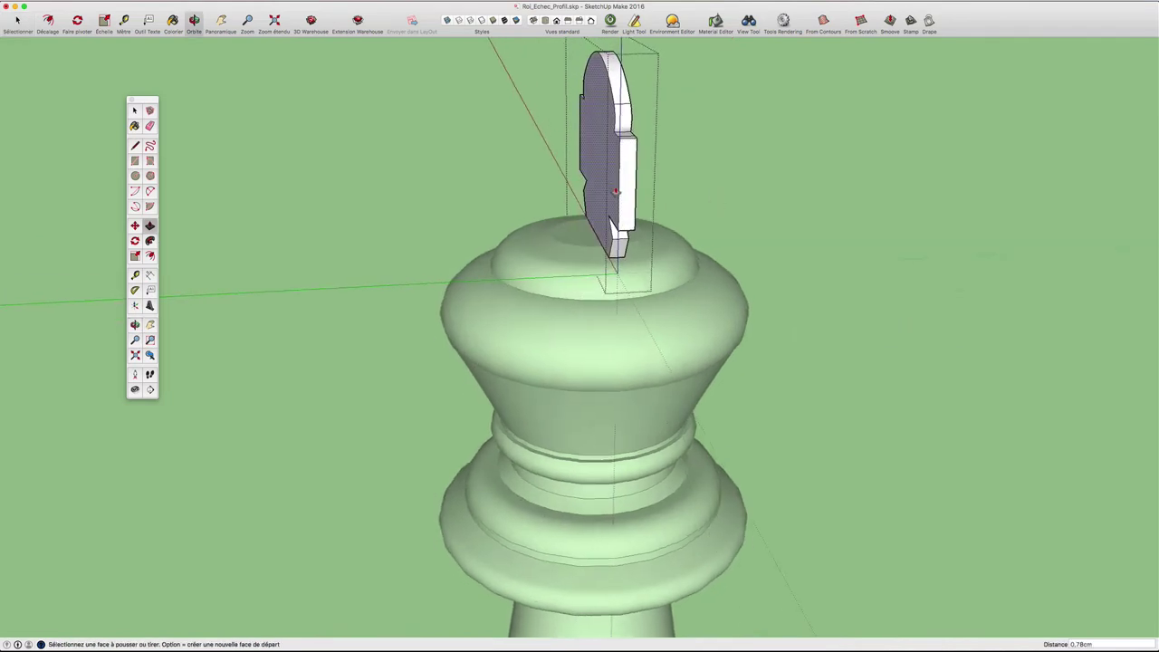
click(610, 187)
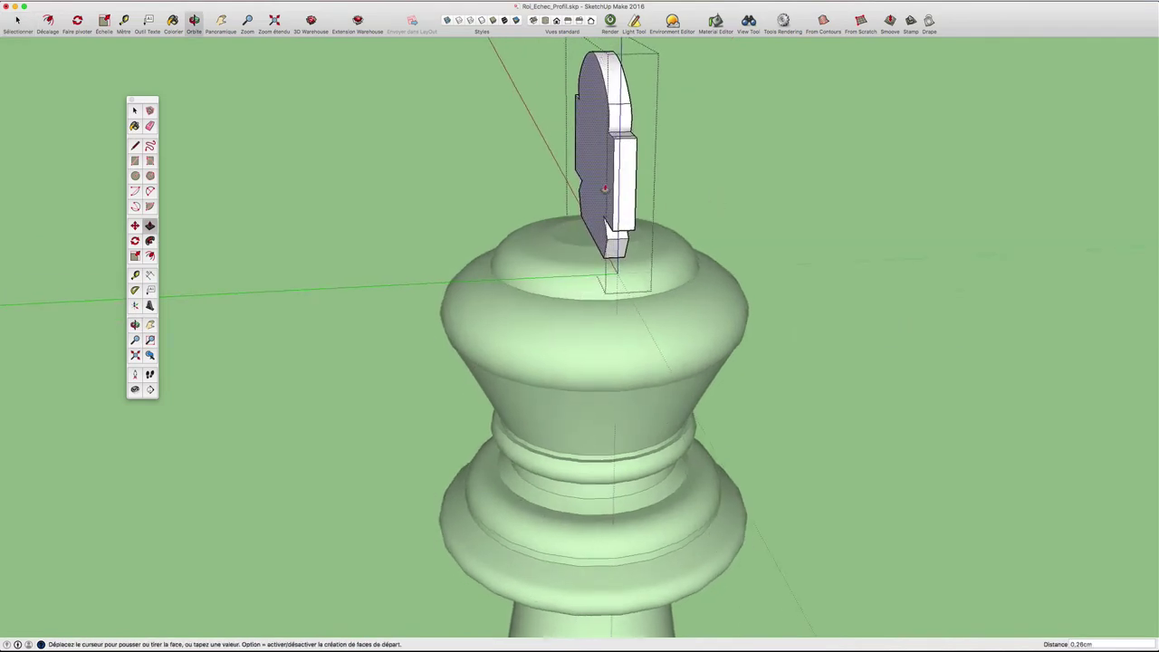
click(592, 189)
middle_drag(592, 189, 511, 190)
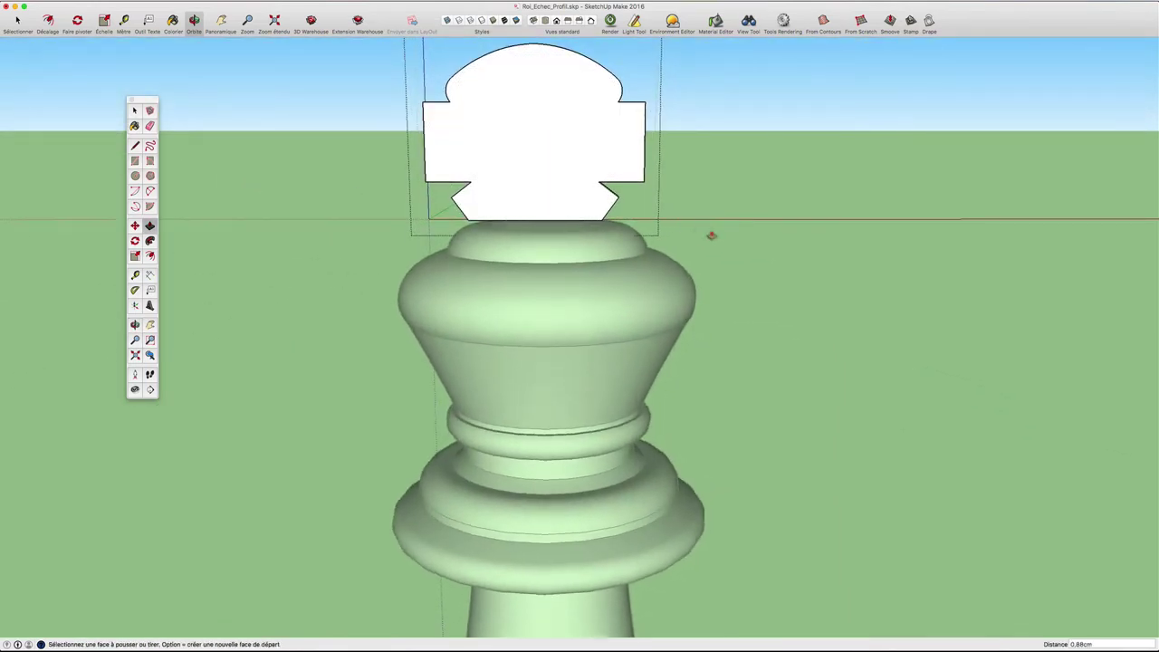
key(space)
Step: Move the crown cross 0.35cm sideways to centre it on the body
scroll(576, 176, down, 3)
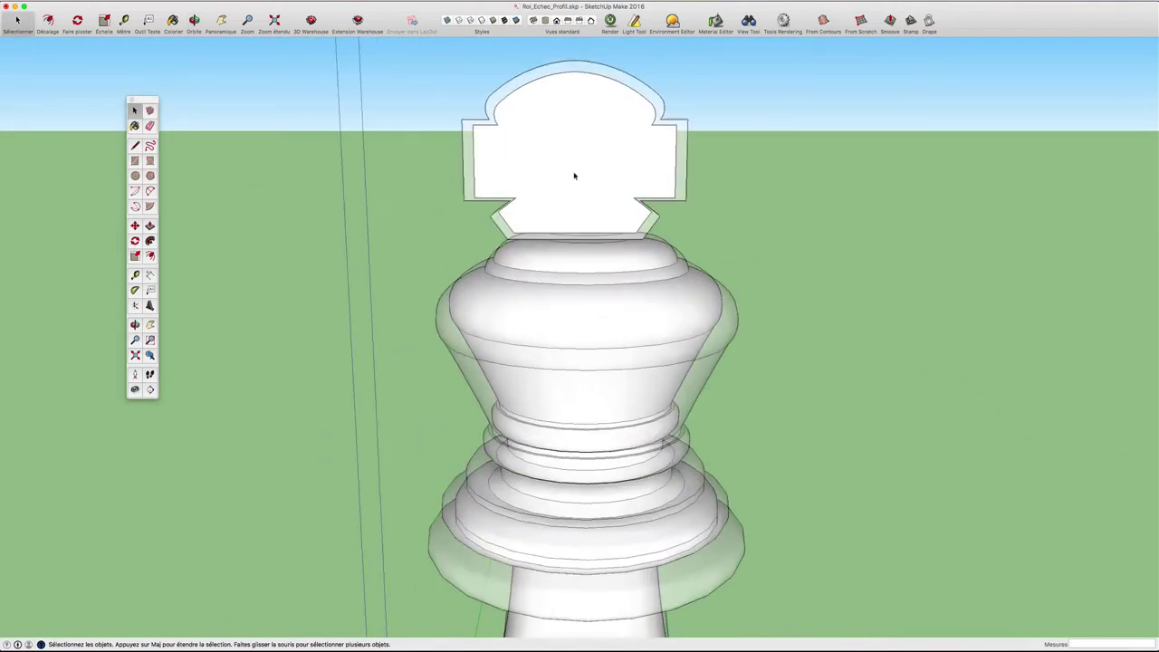
scroll(576, 175, up, 4)
click(577, 187)
key(m)
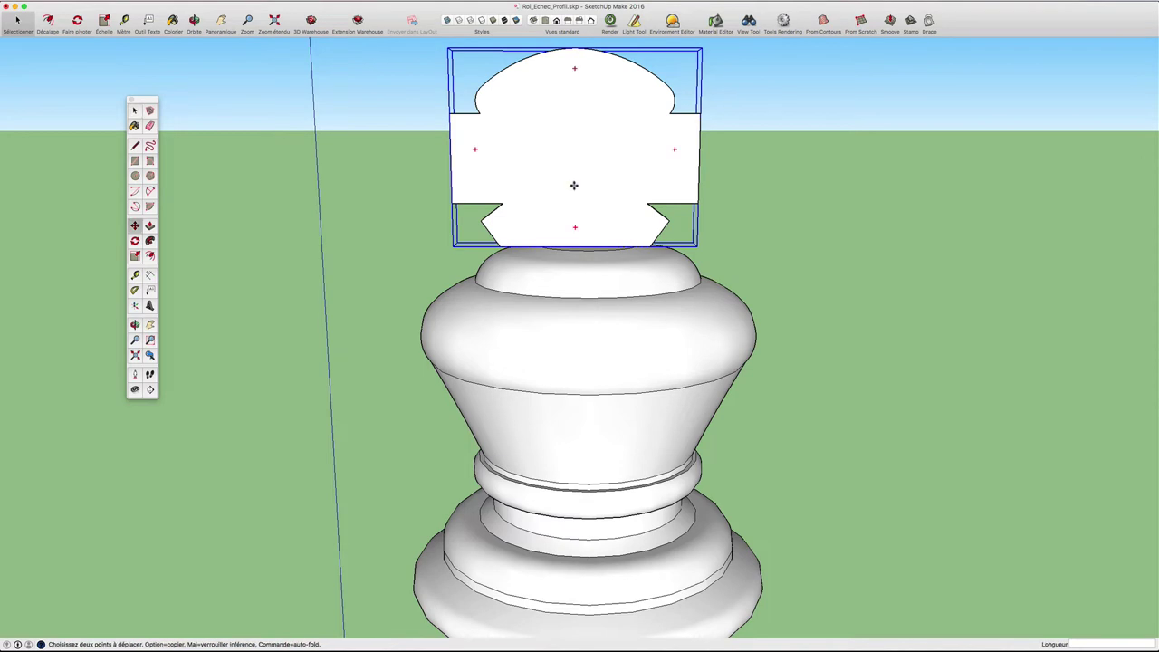
click(578, 186)
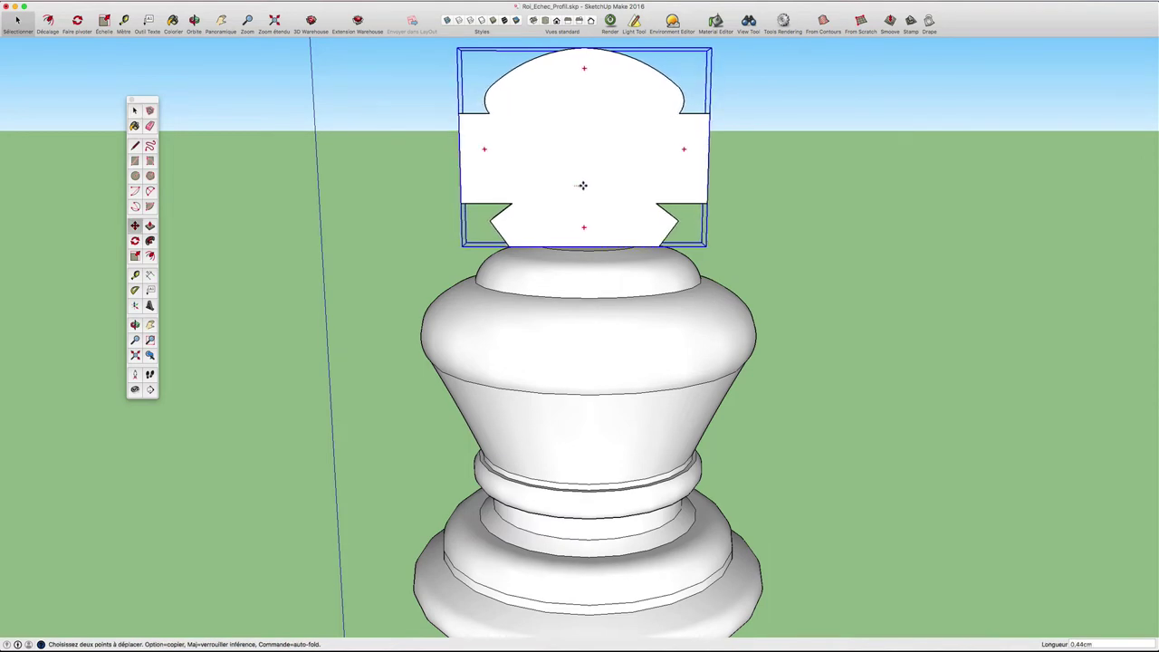
click(581, 184)
scroll(581, 185, down, 2)
key(space)
Step: Explode the crown cross group into loose geometry with Éclater
click(760, 232)
scroll(760, 232, down, 1)
scroll(760, 231, down, 1)
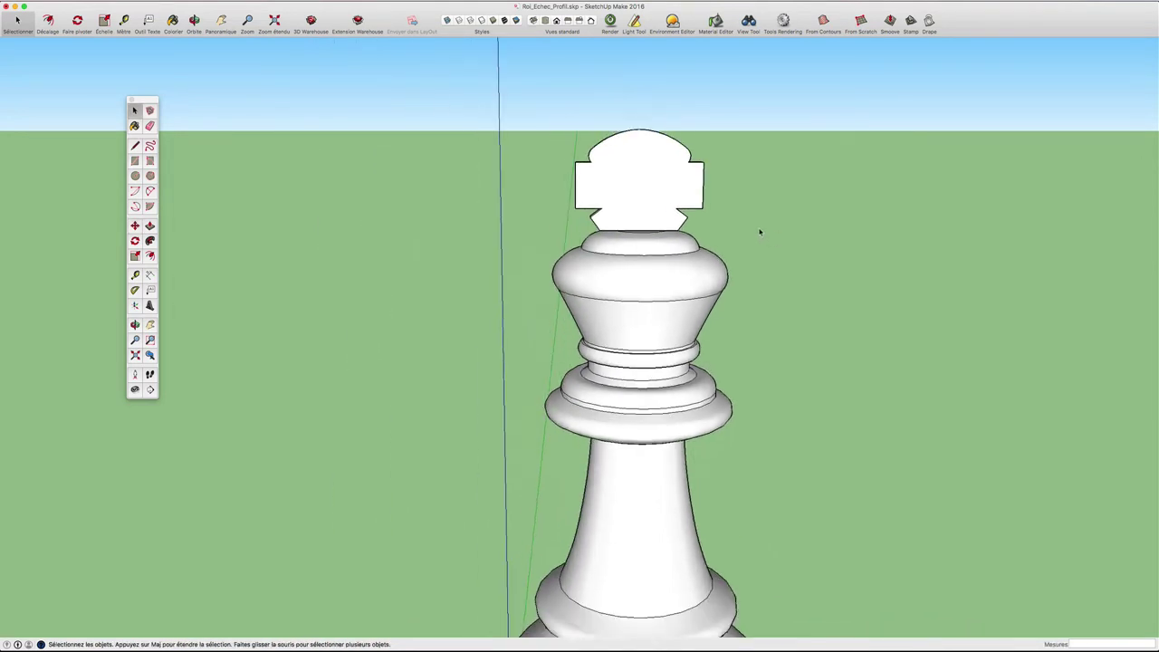
click(663, 183)
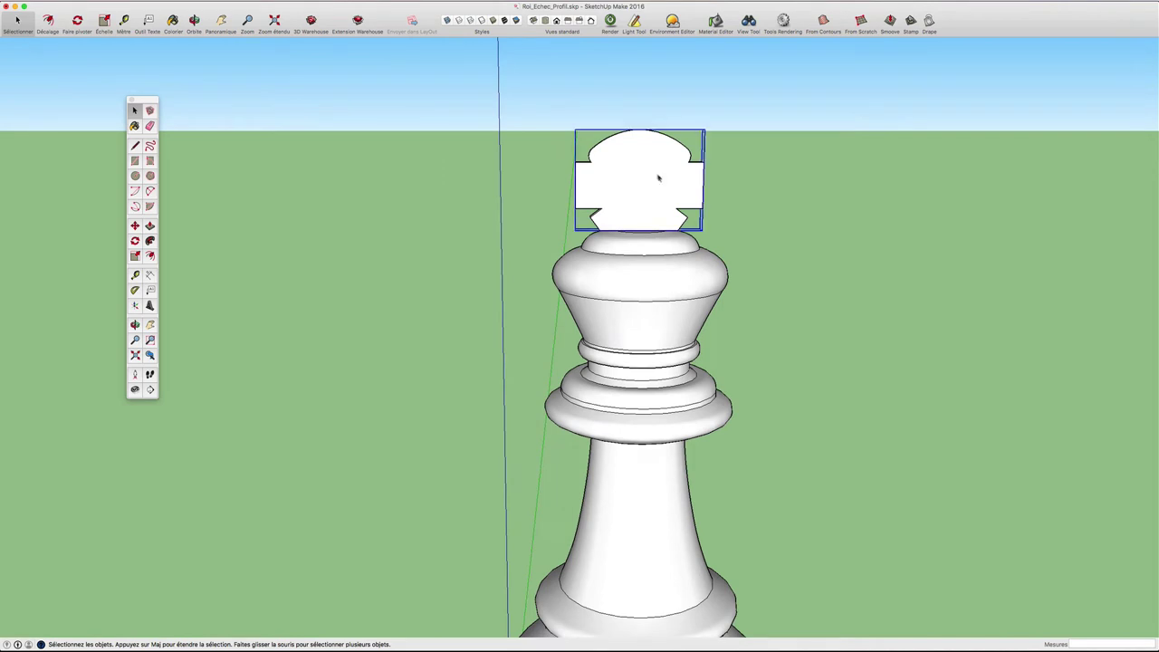
right_click(651, 171)
click(670, 217)
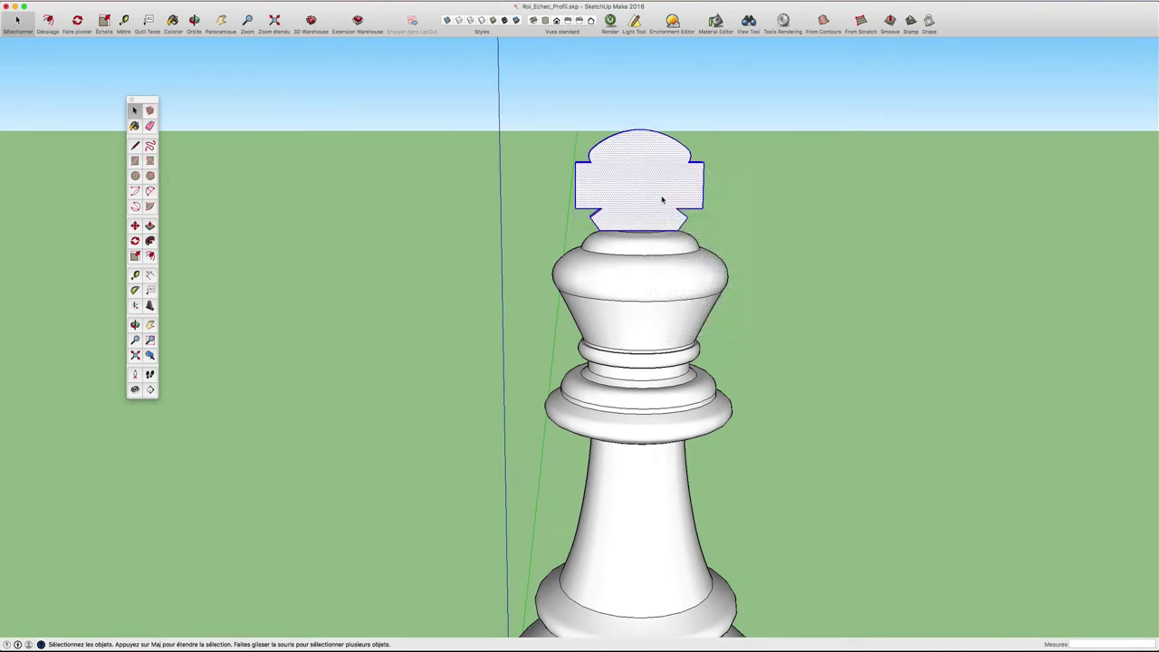
Step: Select the whole king and switch the camera to Parallel Projection
triple_click(648, 261)
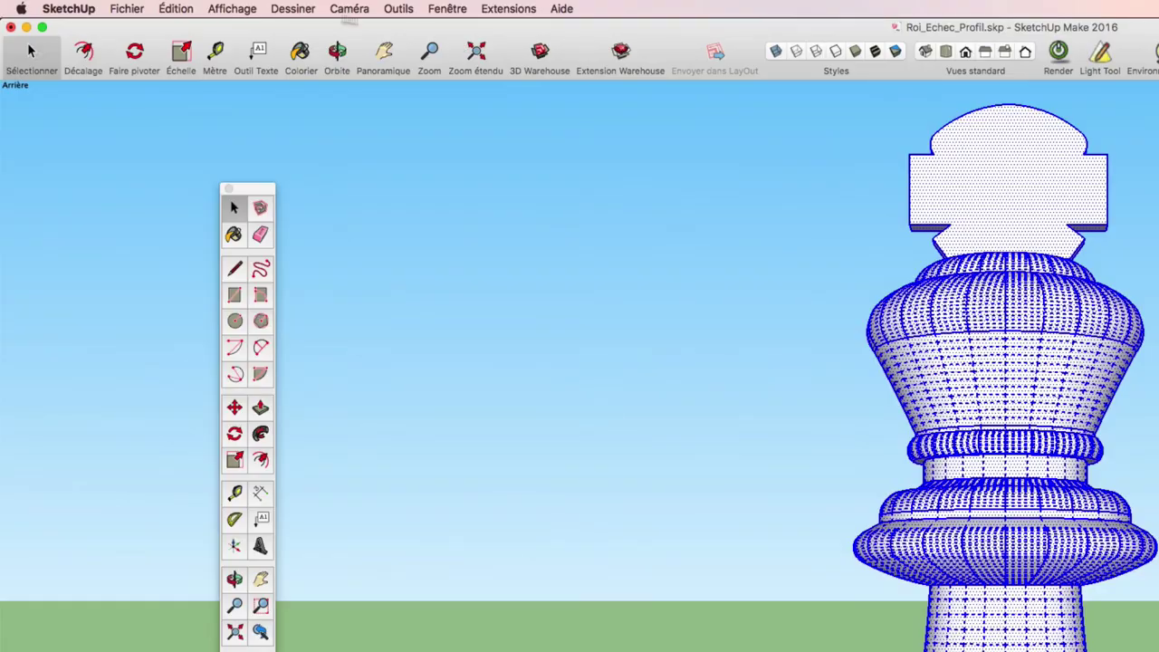
click(350, 9)
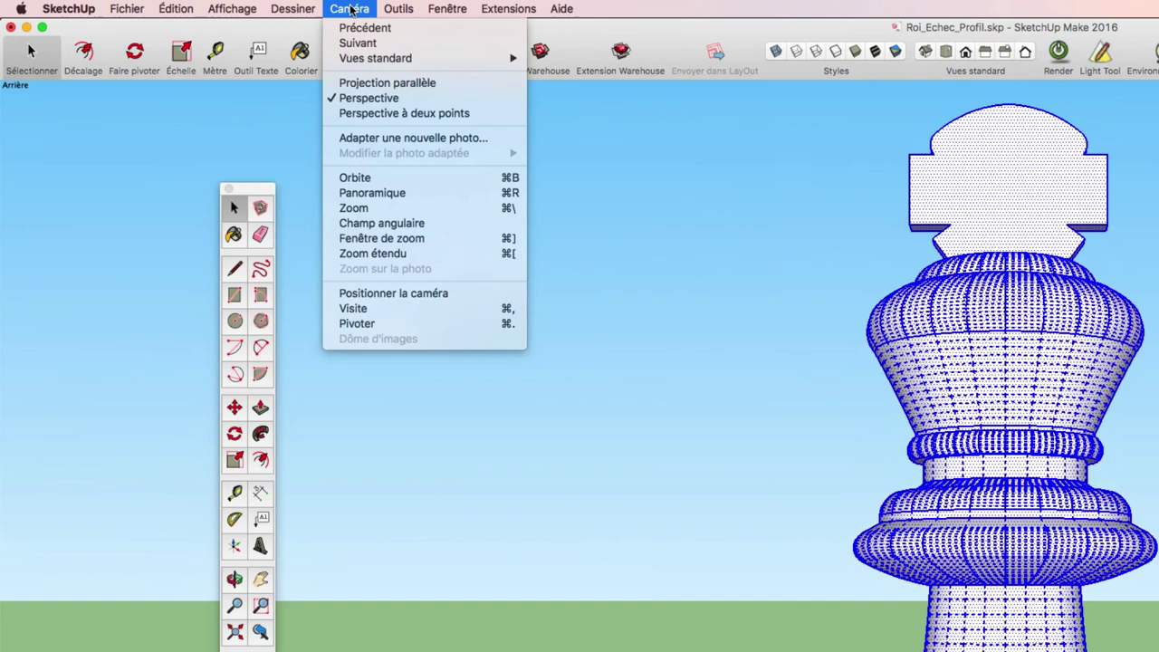
click(385, 82)
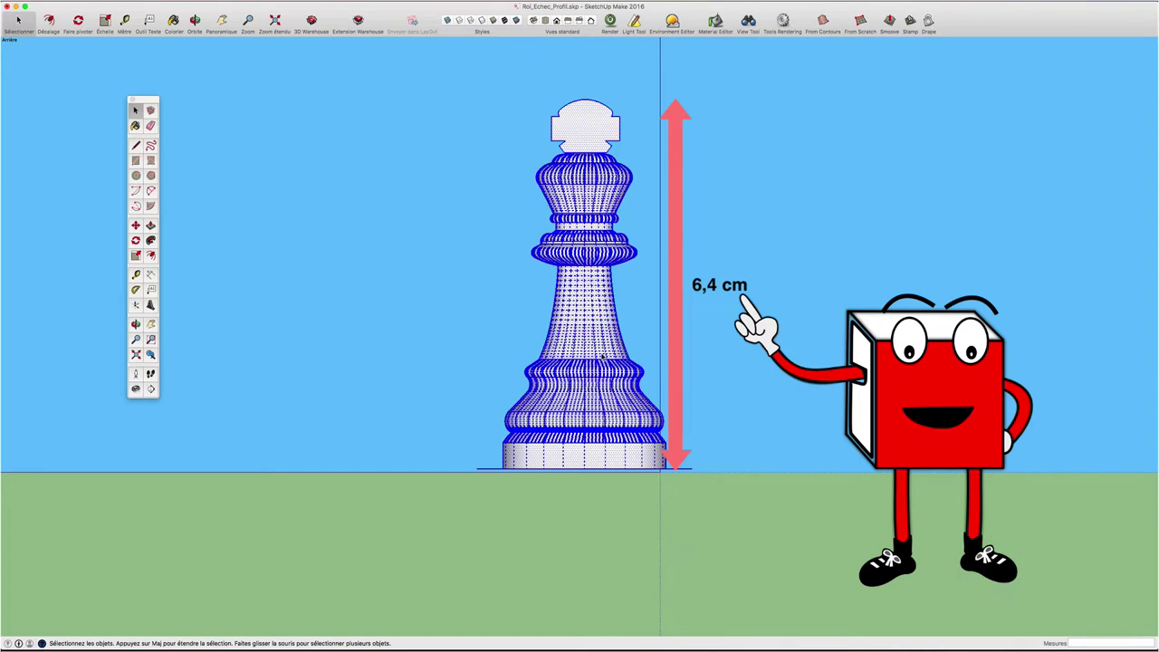
Step: Measure the king from base to crown top and enter 6,4 as the new length
key(t)
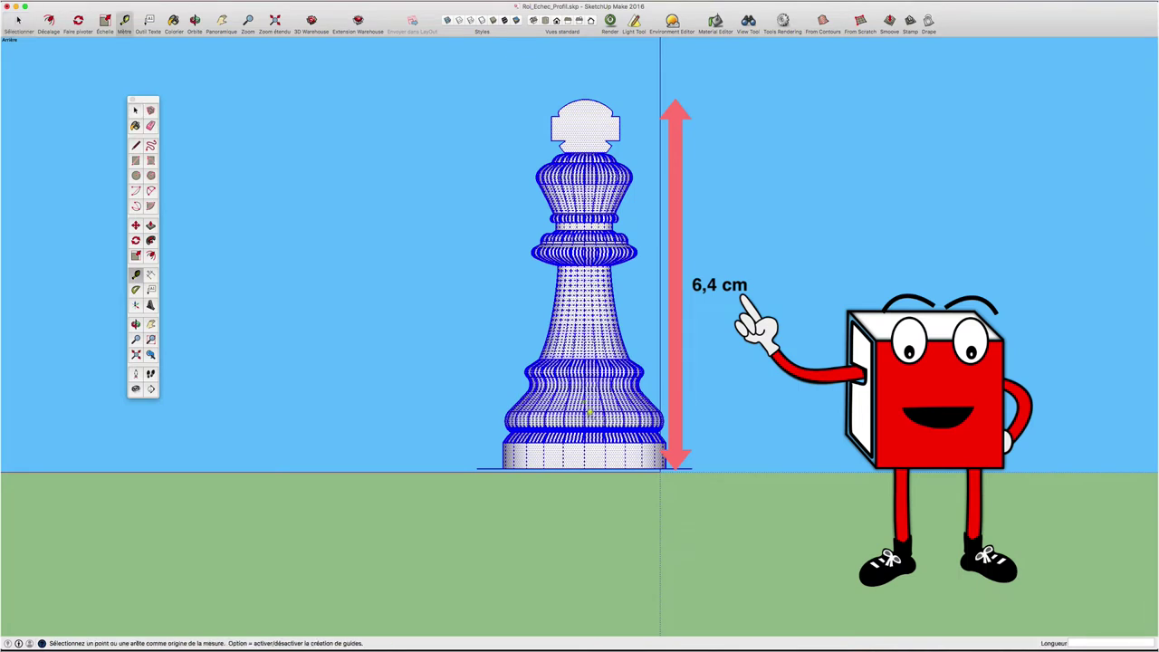
click(586, 462)
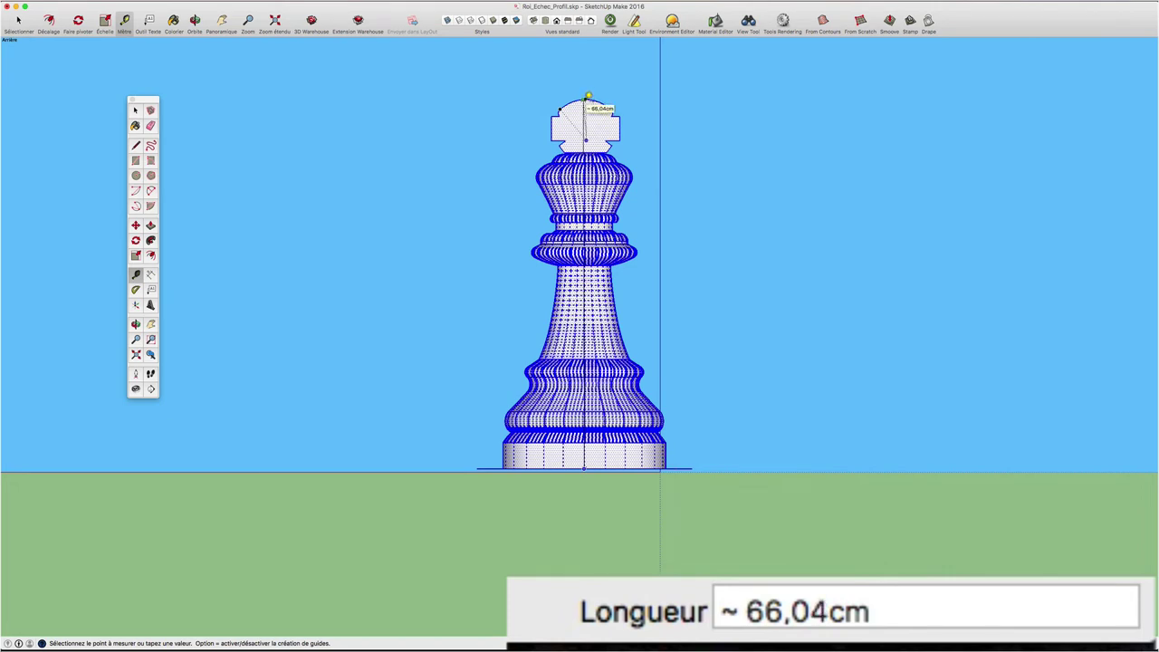
click(588, 96)
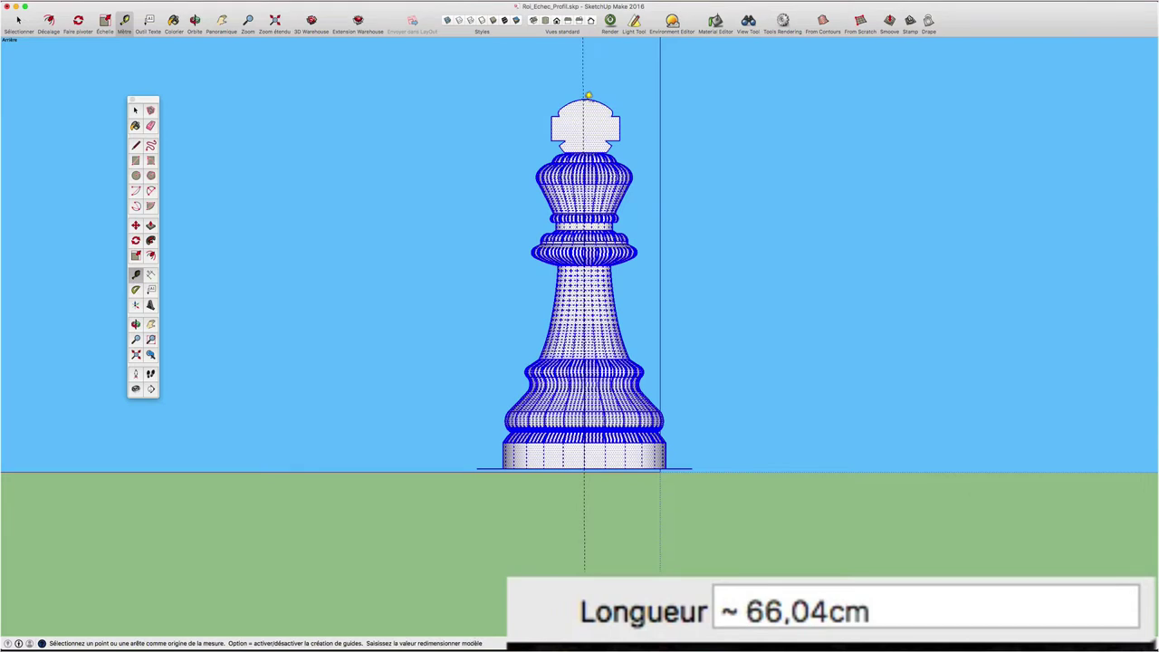
key(Tab)
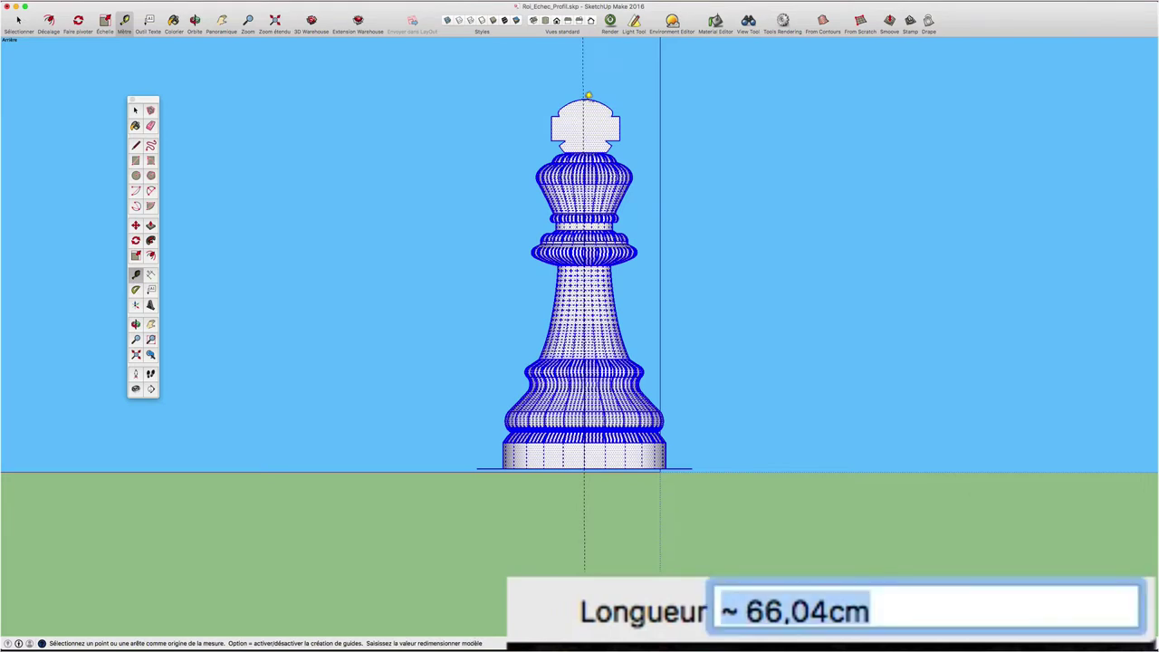
text(6,4)
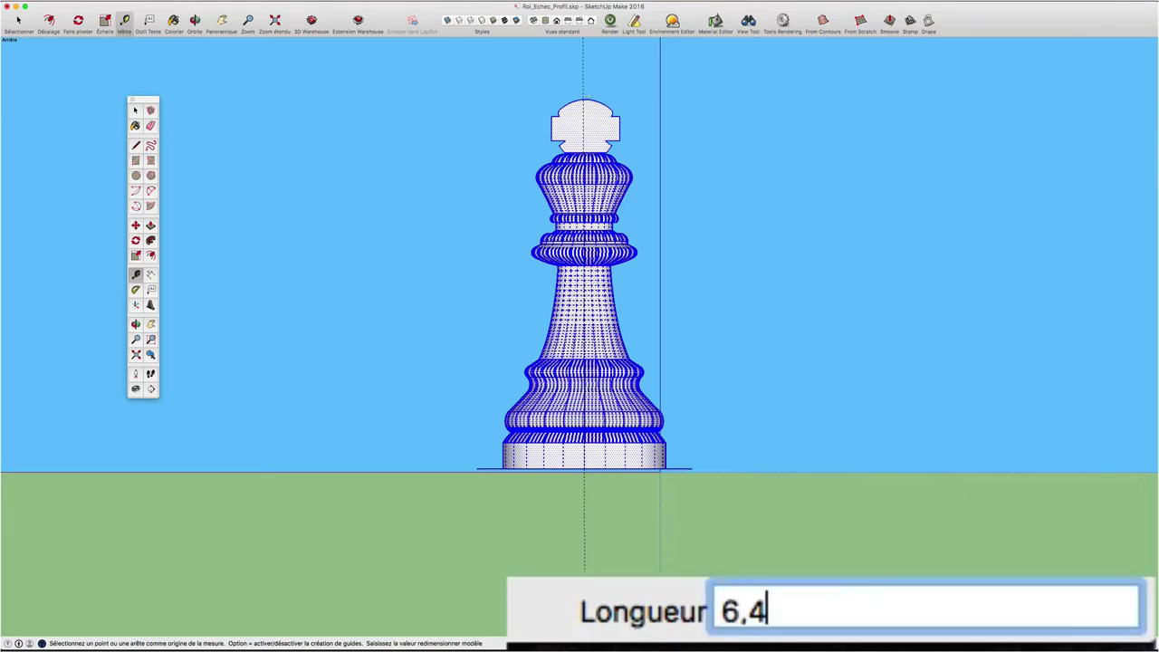
key(Return)
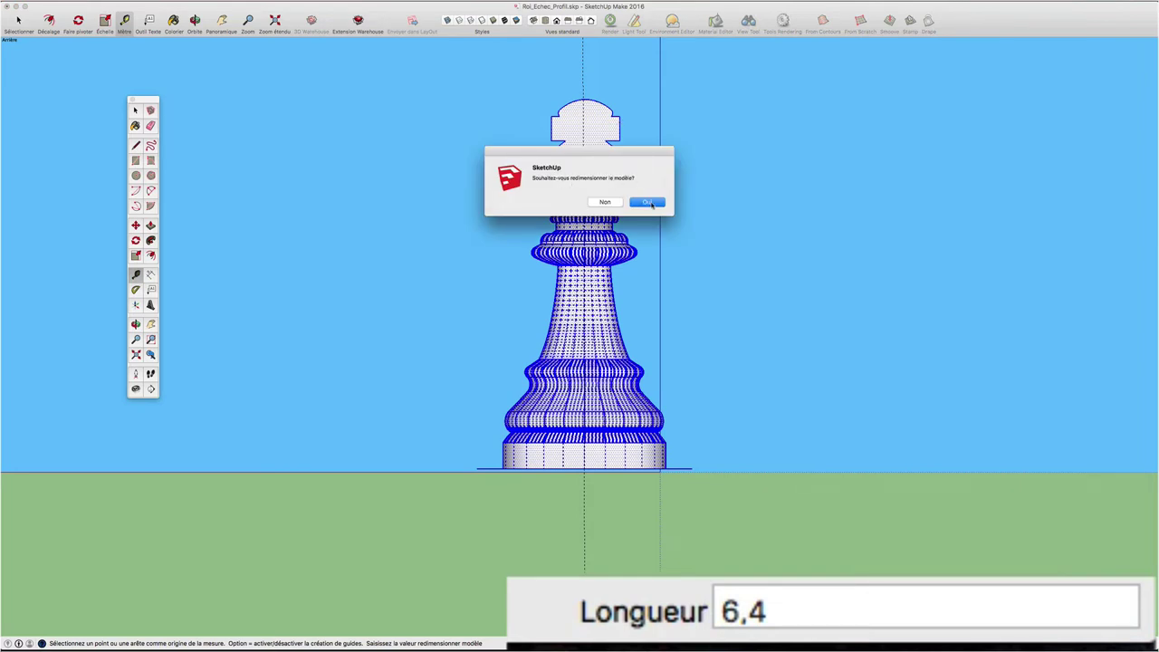
Step: Confirm resizing the model so the king is 6,4 cm tall
click(650, 204)
mouse_move(706, 318)
middle_down()
mouse_move(715, 462)
mouse_move(658, 395)
middle_up()
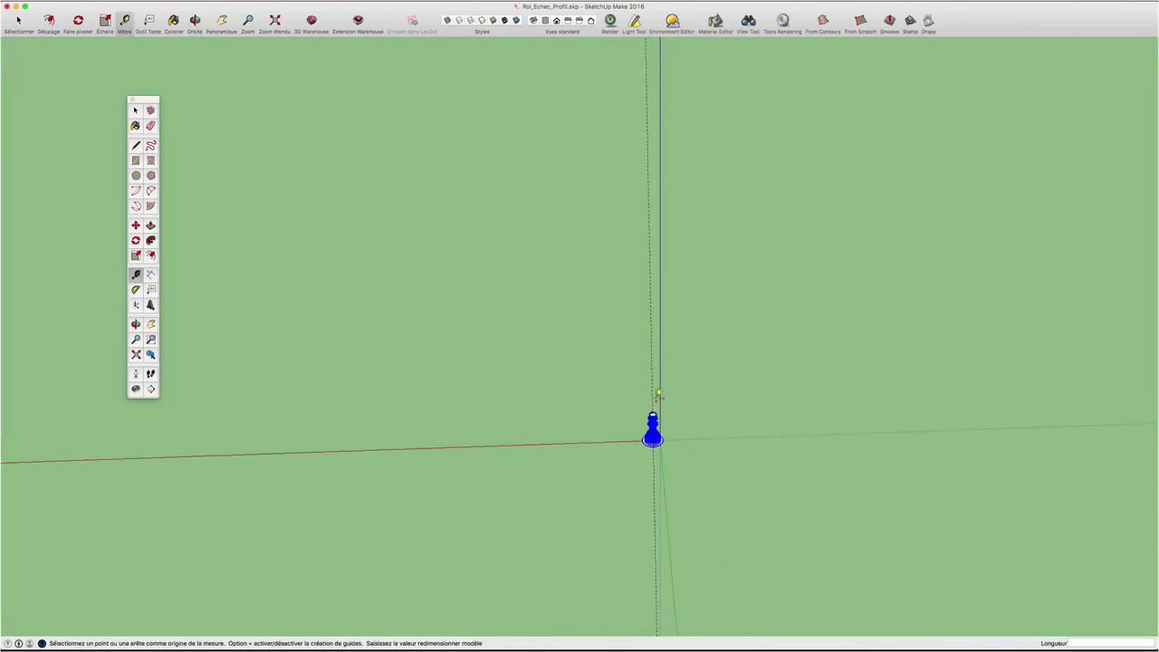
scroll(658, 395, up, 2)
scroll(658, 395, up, 3)
scroll(665, 385, up, 3)
scroll(672, 376, up, 2)
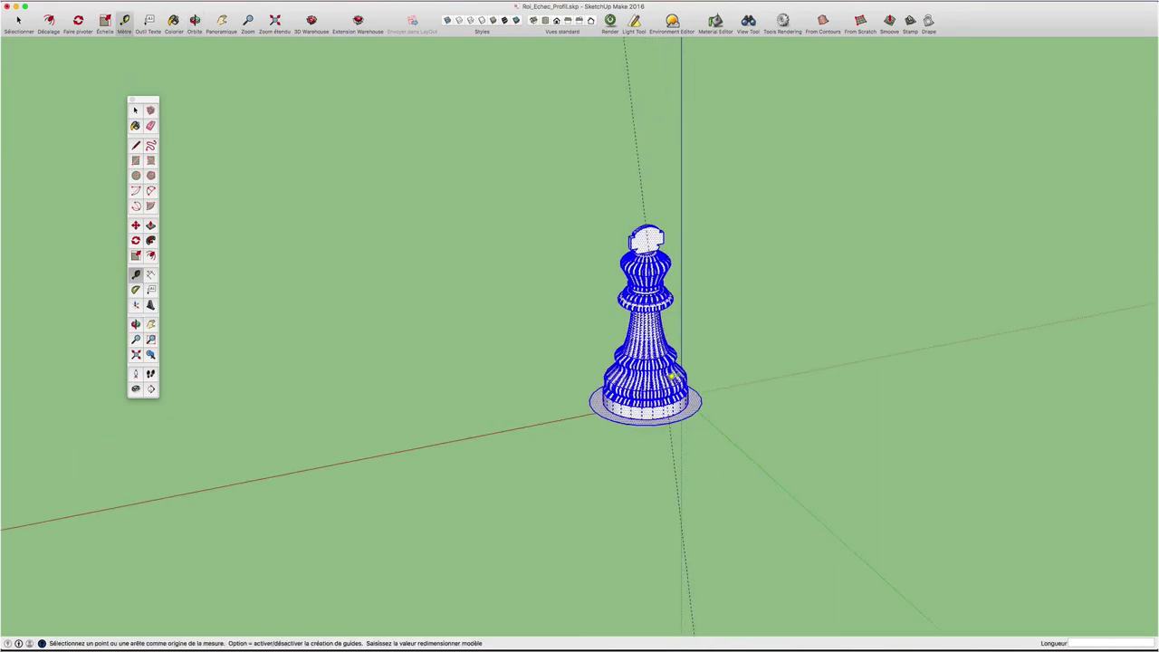
Step: Erase the grey disc around the king's base
key(space)
click(720, 380)
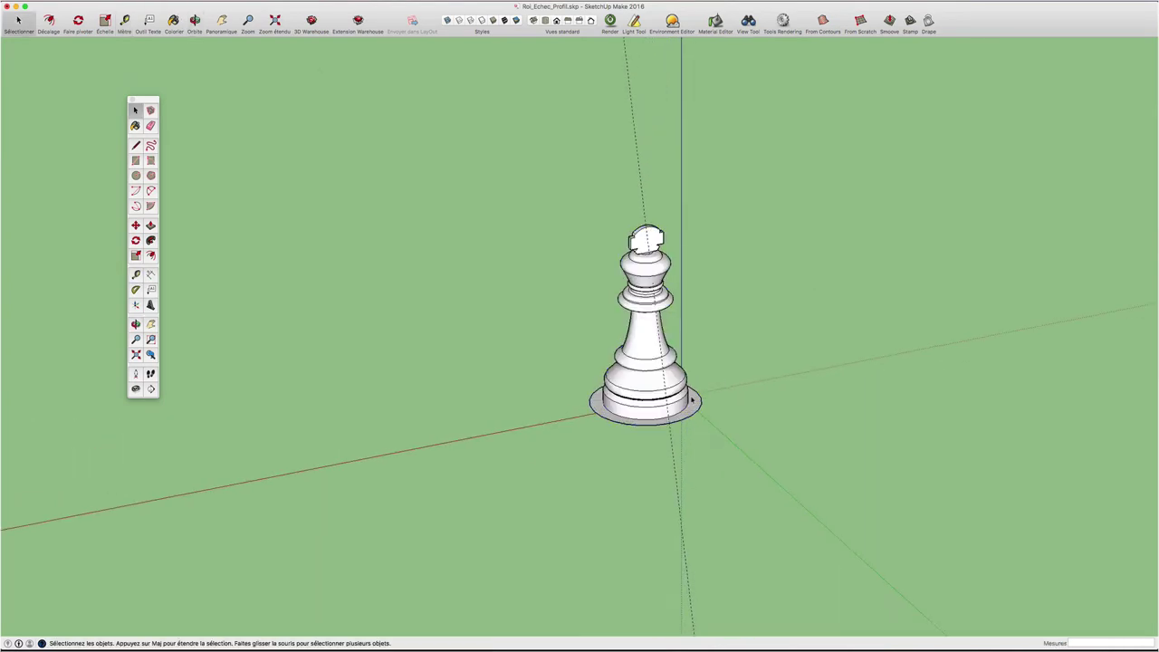
scroll(699, 444, up, 3)
key(e)
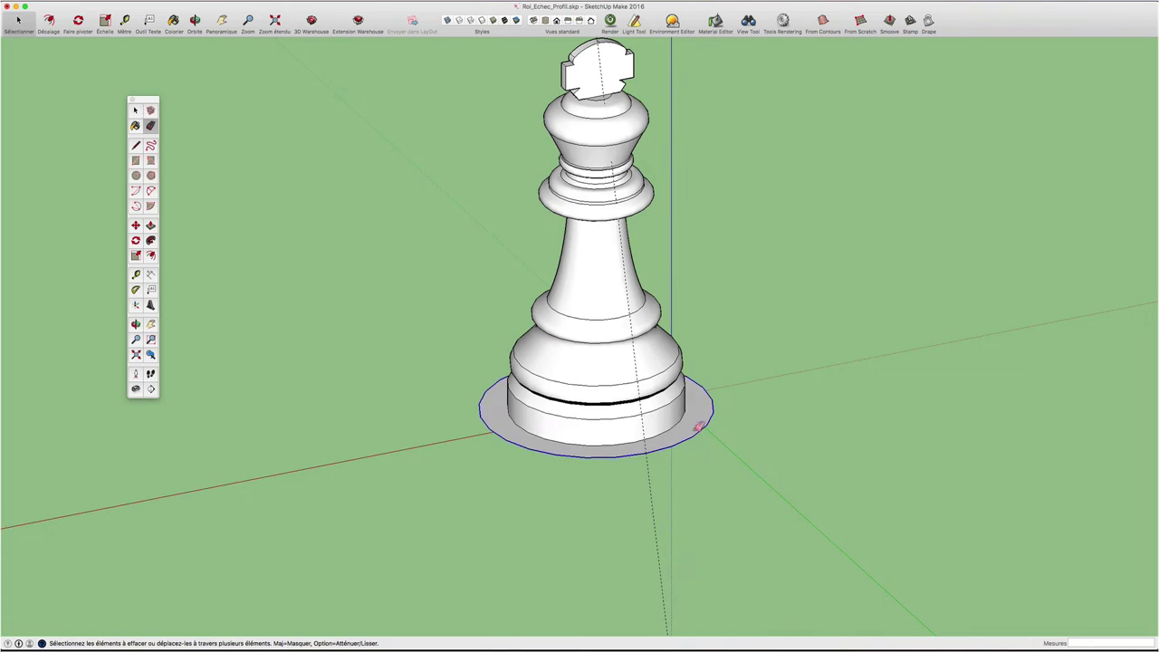
click(699, 433)
key(space)
mouse_move(792, 406)
middle_down()
mouse_move(607, 369)
mouse_move(631, 259)
middle_up()
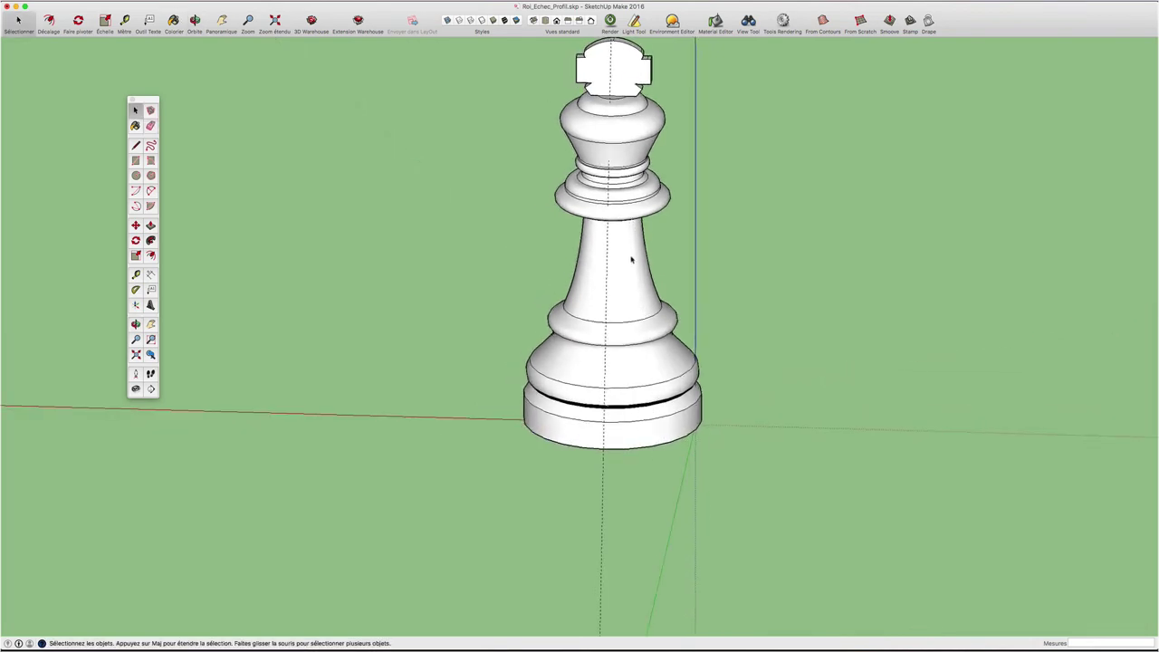
Step: Select the whole piece and soften its edges at 360° with both smoothing options ticked
triple_click(629, 256)
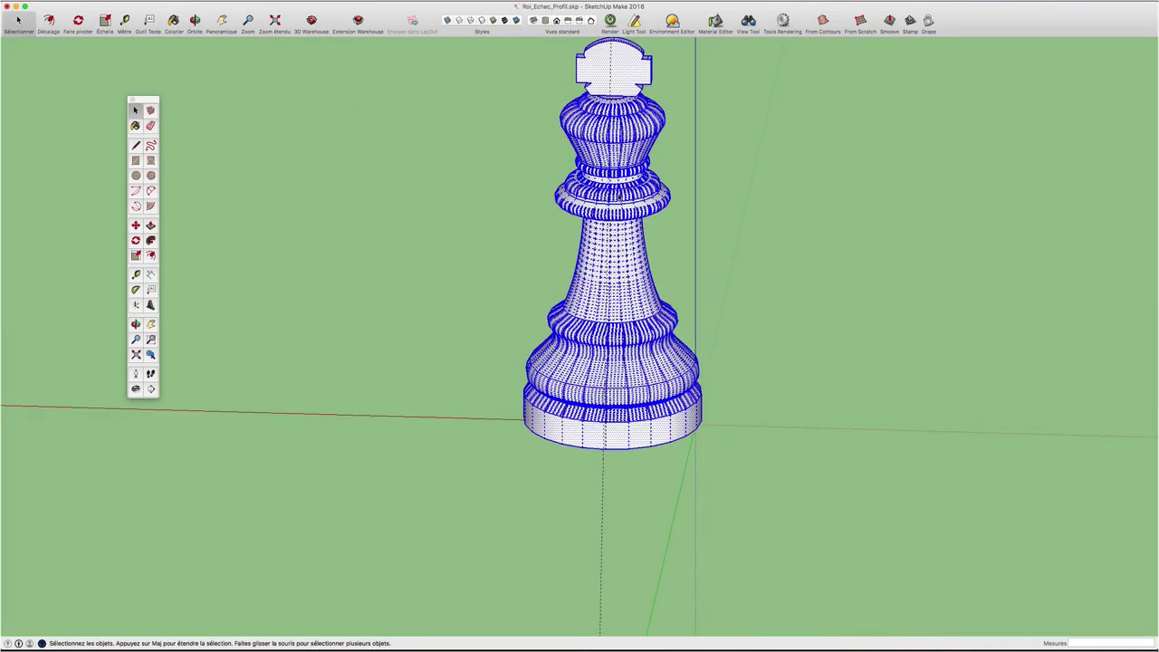
right_click(616, 194)
click(584, 204)
click(447, 9)
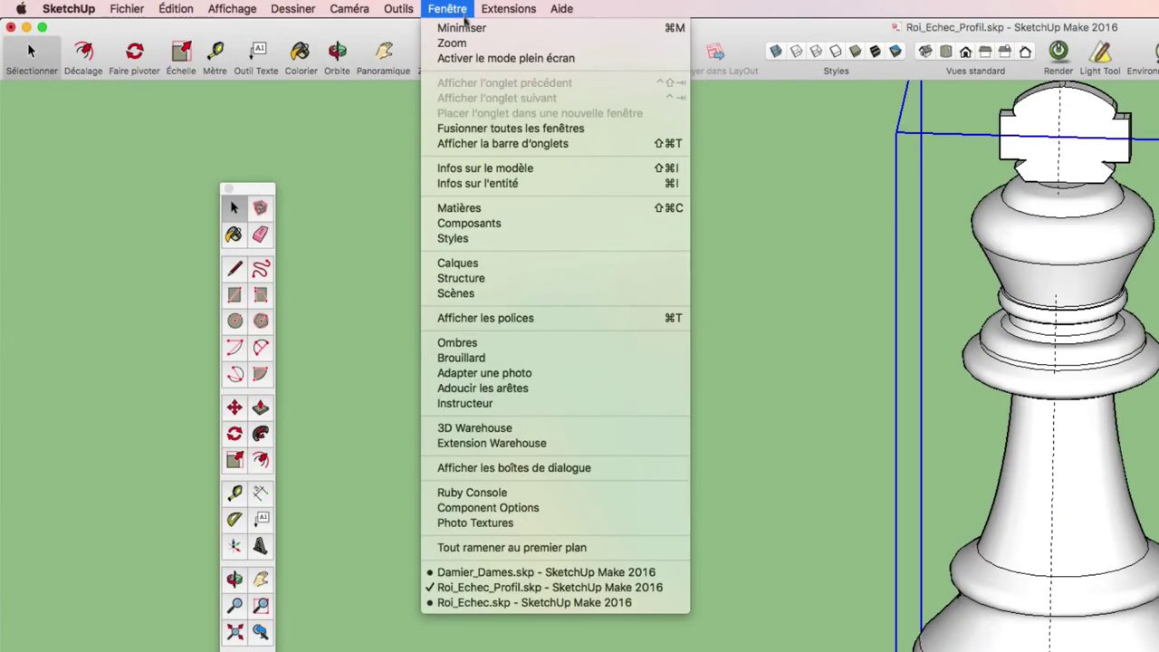
click(482, 388)
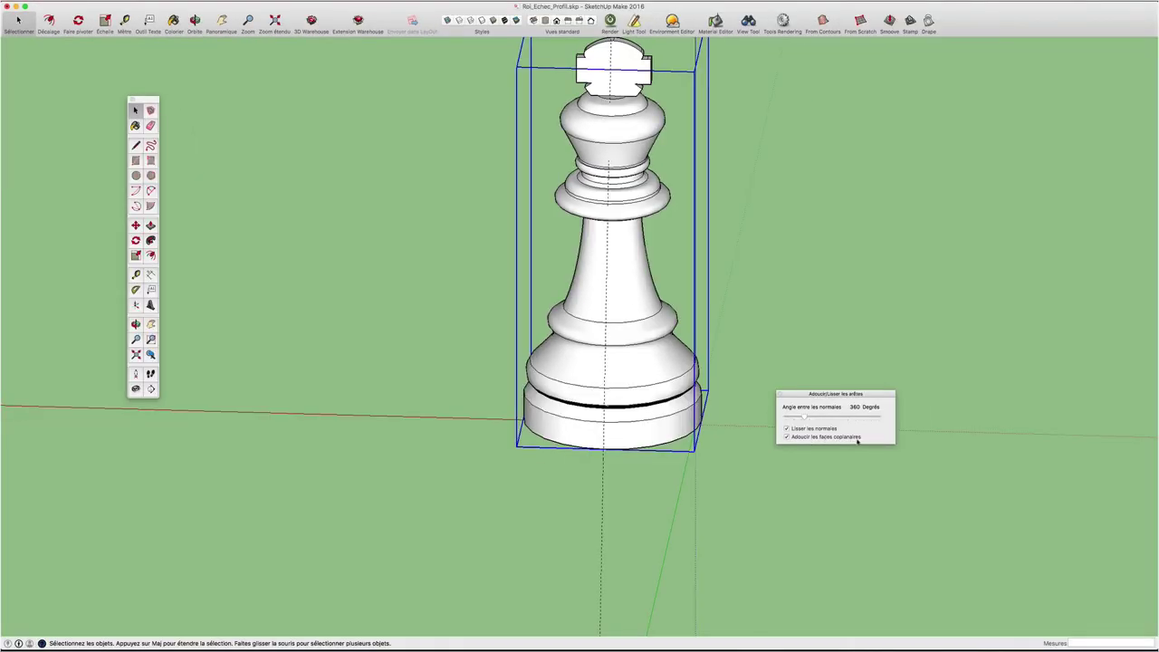
middle_drag(789, 323, 767, 375)
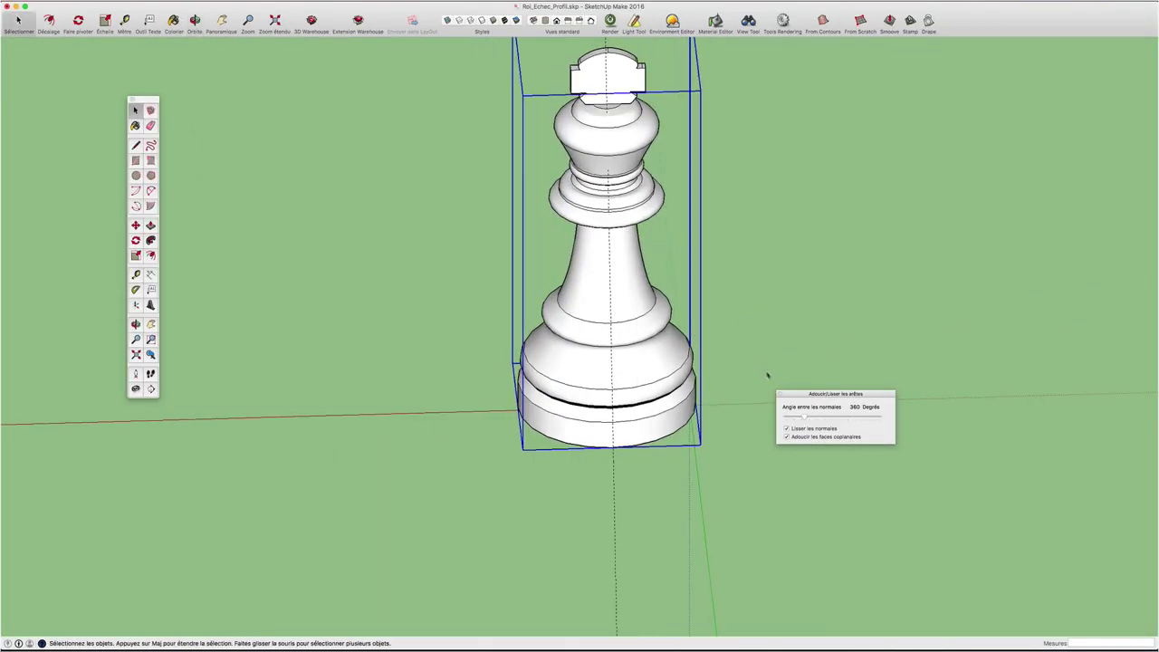
click(779, 395)
Step: Orbit and zoom around the smoothed king to inspect it from several angles
scroll(748, 320, down, 3)
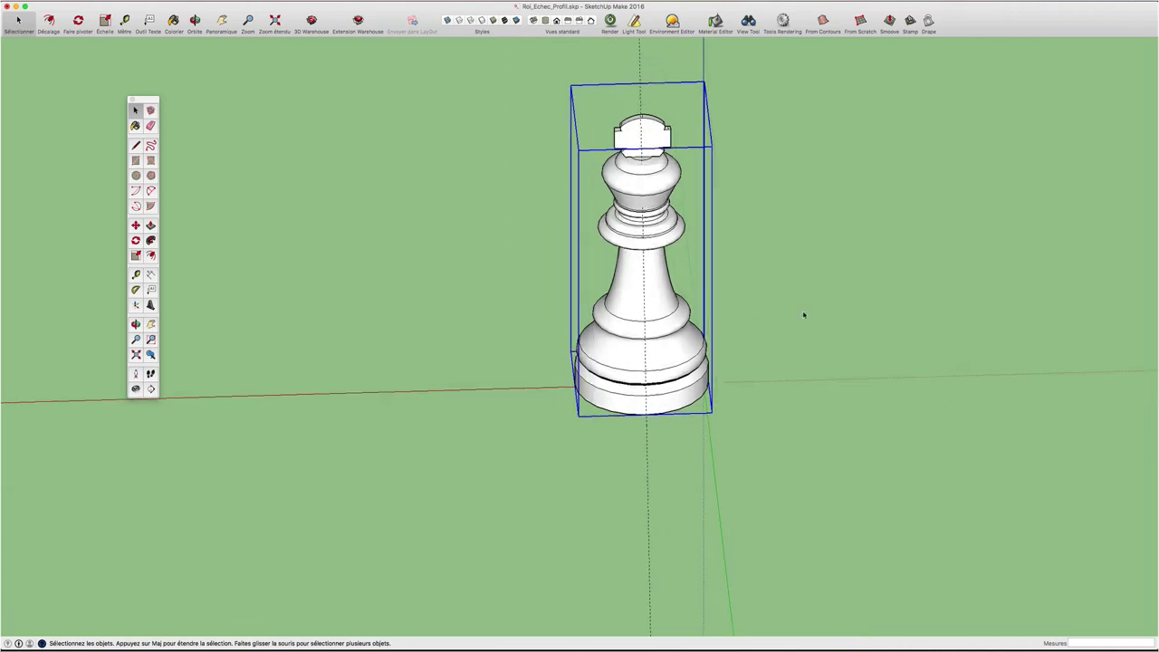
middle_drag(802, 316, 871, 247)
mouse_move(871, 247)
mouse_down()
mouse_move(776, 331)
mouse_move(956, 313)
mouse_move(1078, 286)
mouse_move(737, 298)
mouse_move(859, 279)
mouse_move(612, 315)
mouse_up()
key(space)
mouse_move(611, 315)
middle_down()
mouse_move(752, 298)
mouse_move(688, 182)
middle_up()
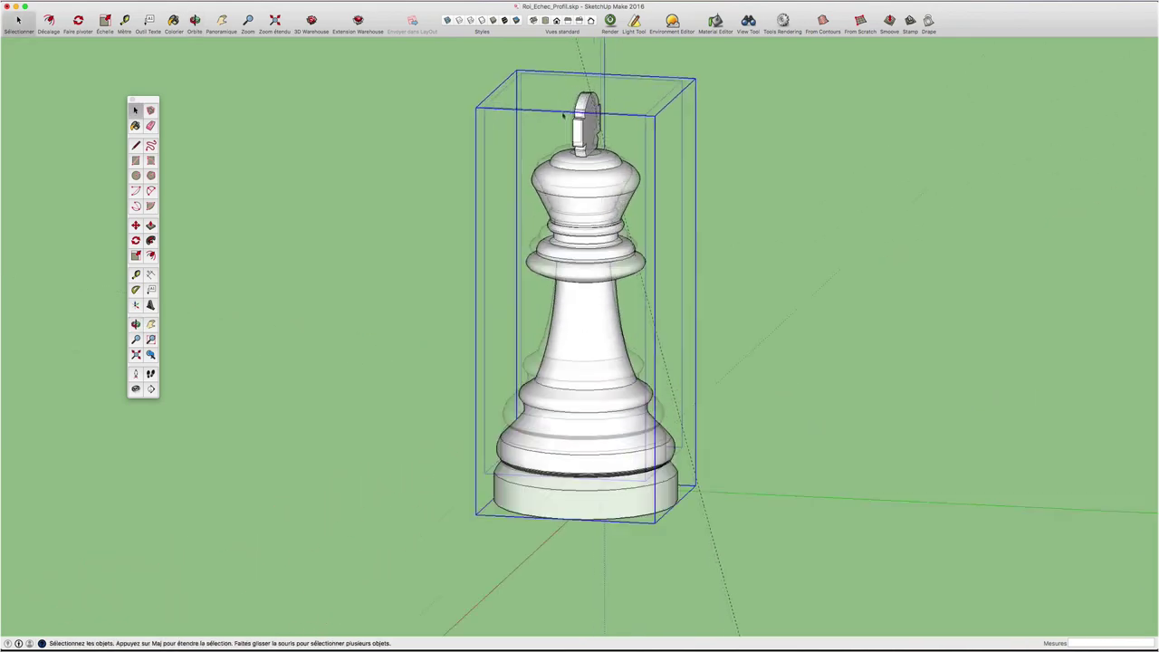
scroll(670, 135, up, 3)
mouse_move(670, 136)
middle_down()
mouse_move(660, 113)
mouse_move(699, 345)
mouse_move(724, 226)
middle_up()
scroll(724, 226, down, 3)
key(space)
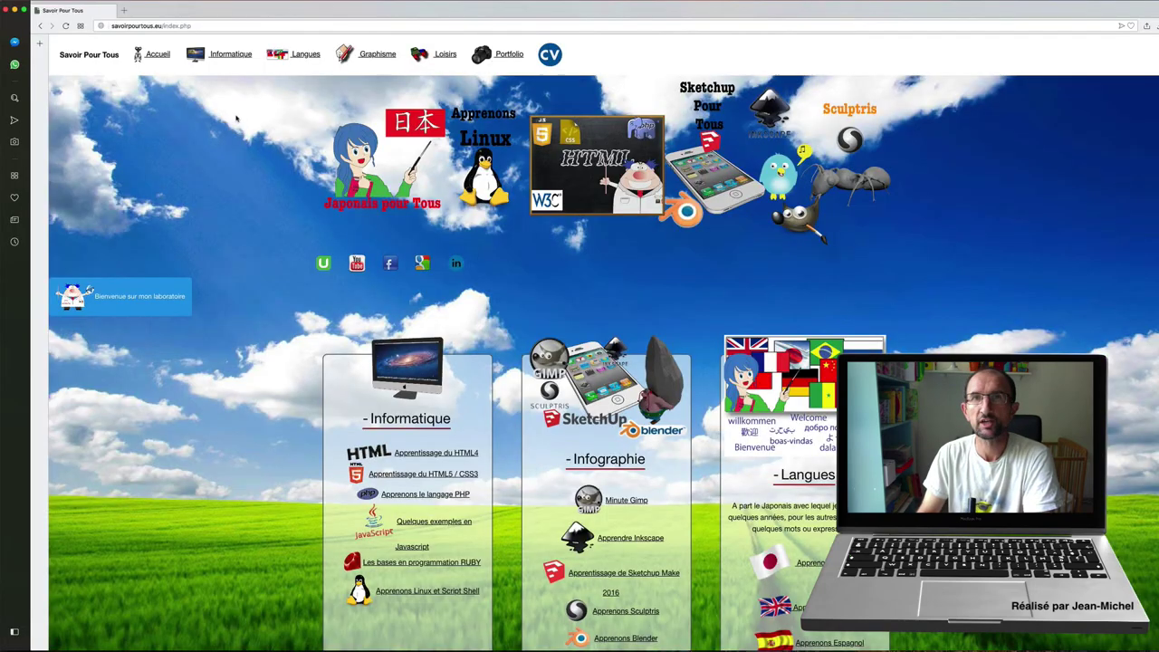
Step: Go to Graphisme > SketchUp 2016 > Exercices and expand Lesson 31 on chess pieces
click(366, 60)
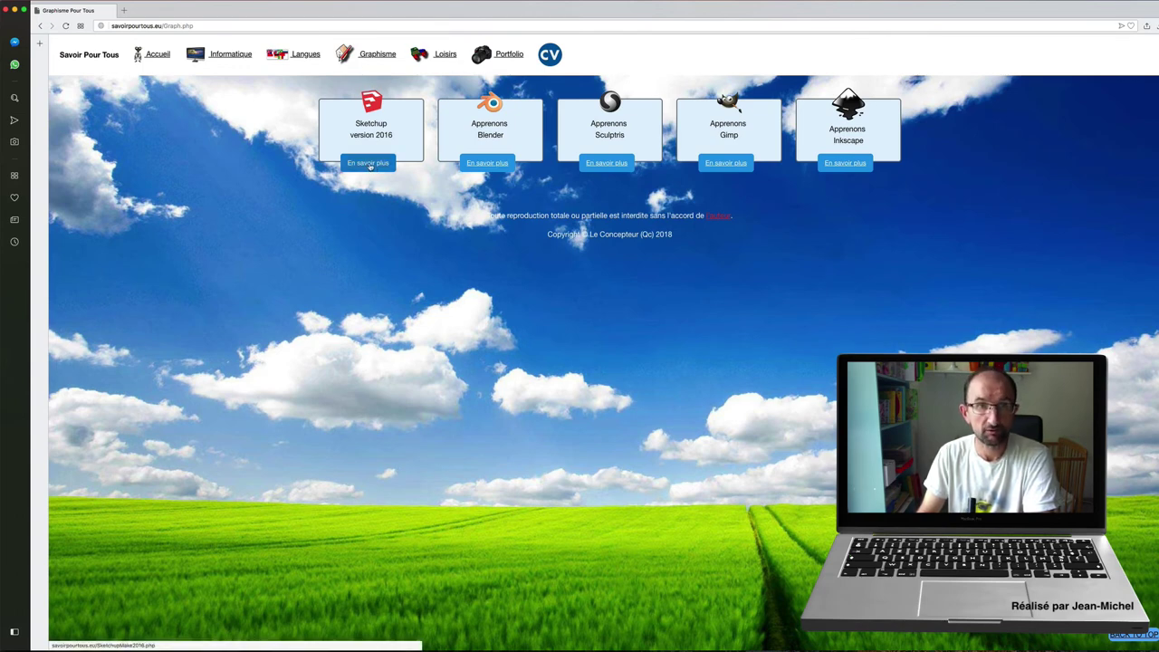
click(368, 165)
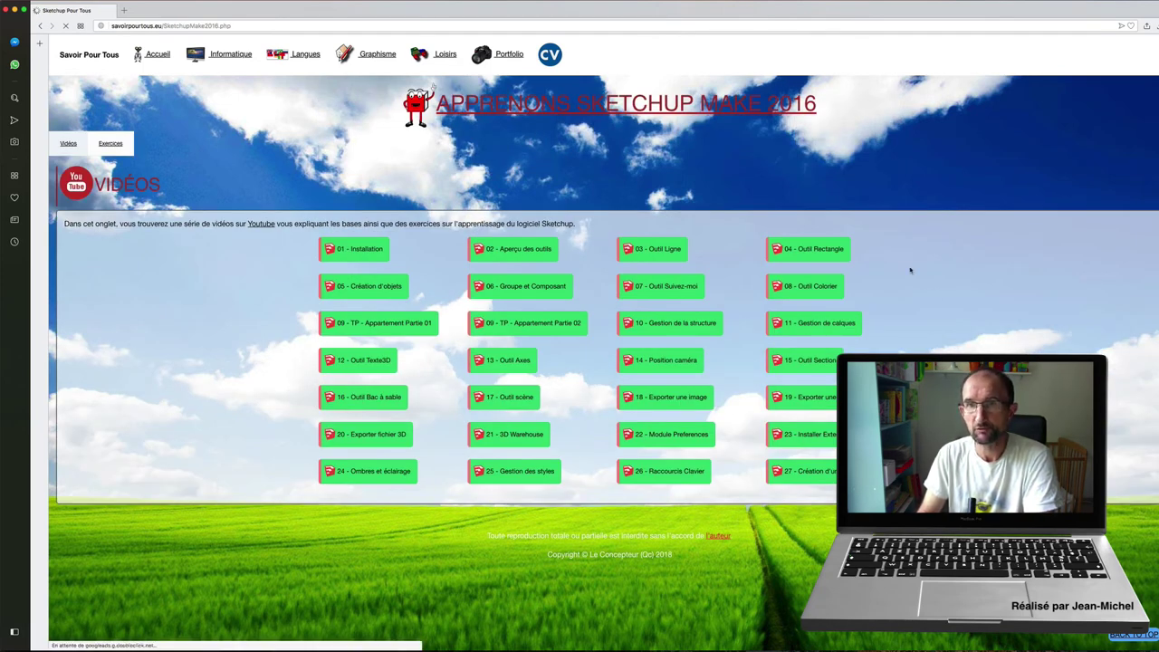
click(111, 144)
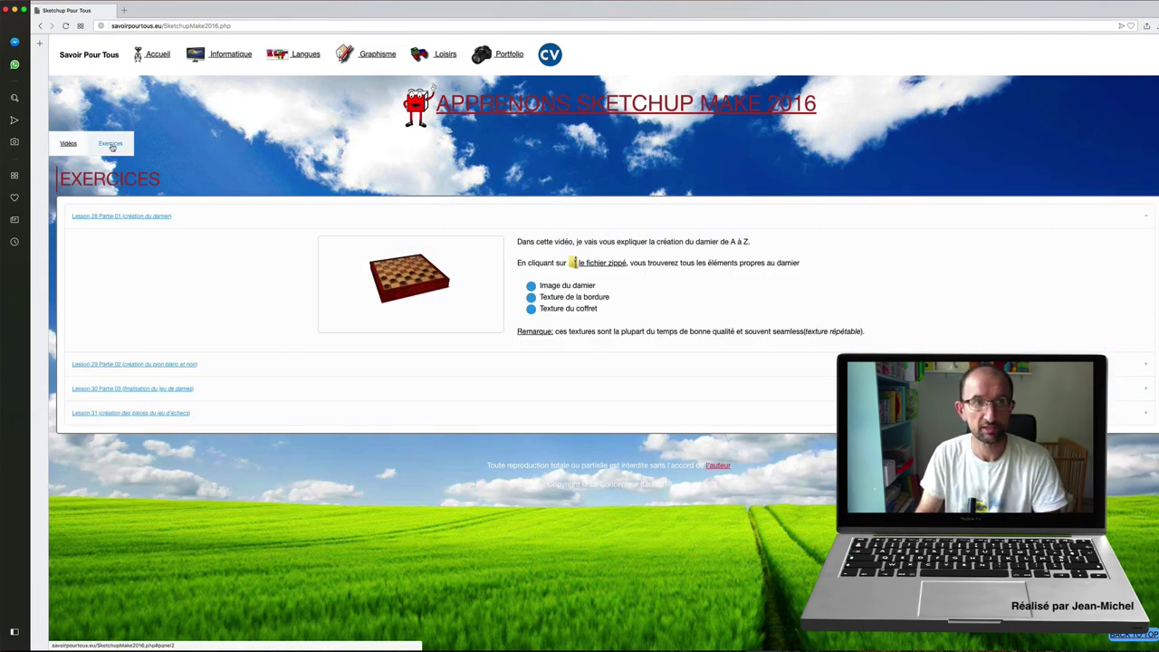
click(133, 412)
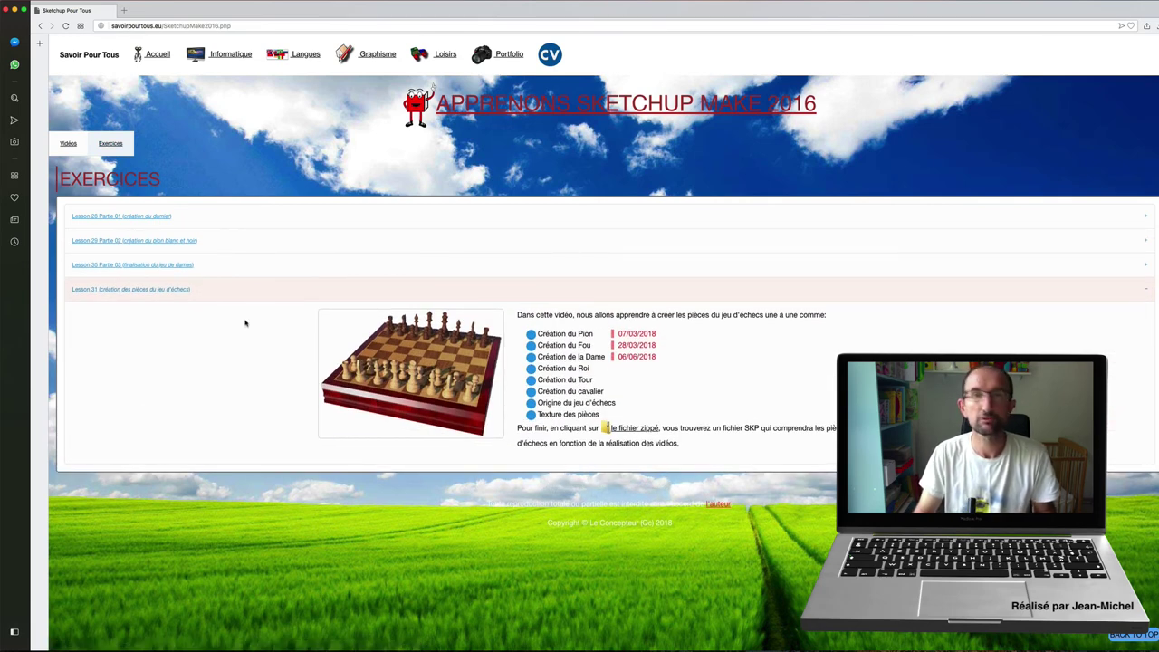